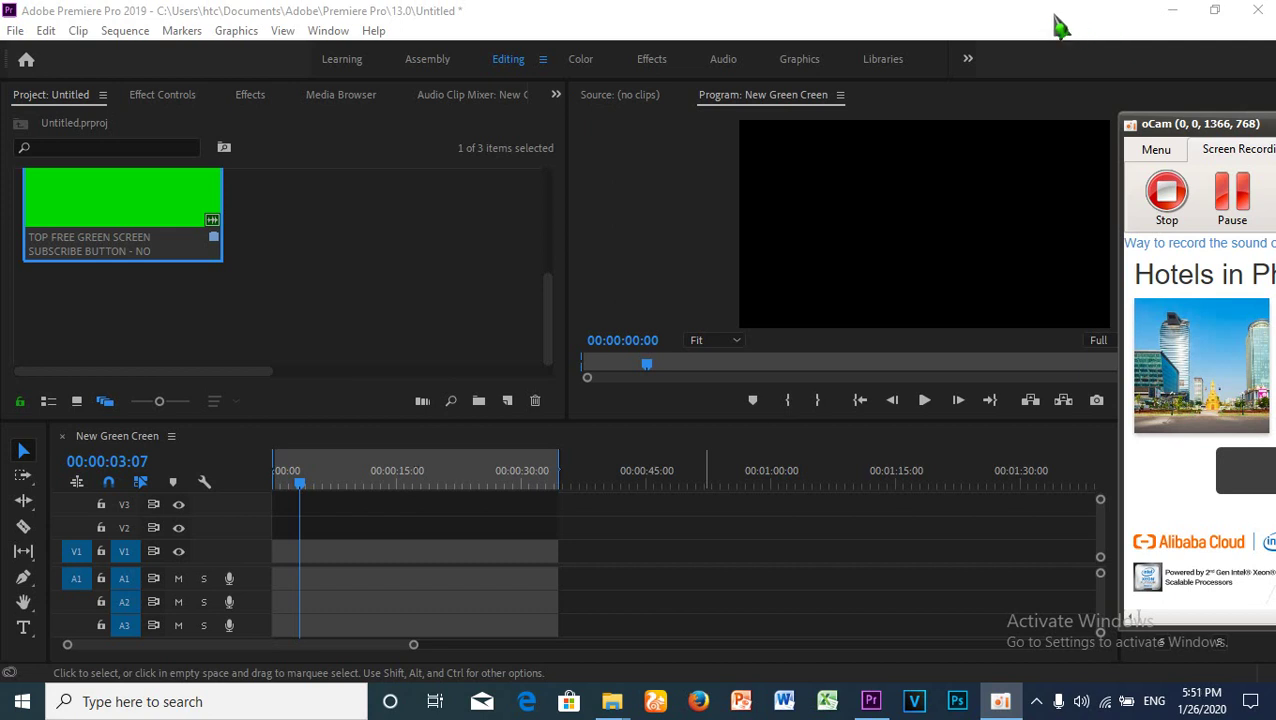
# Bring Premiere Pro to the front and browse the imported media in the Project panel.
pyautogui.click(1060, 27)
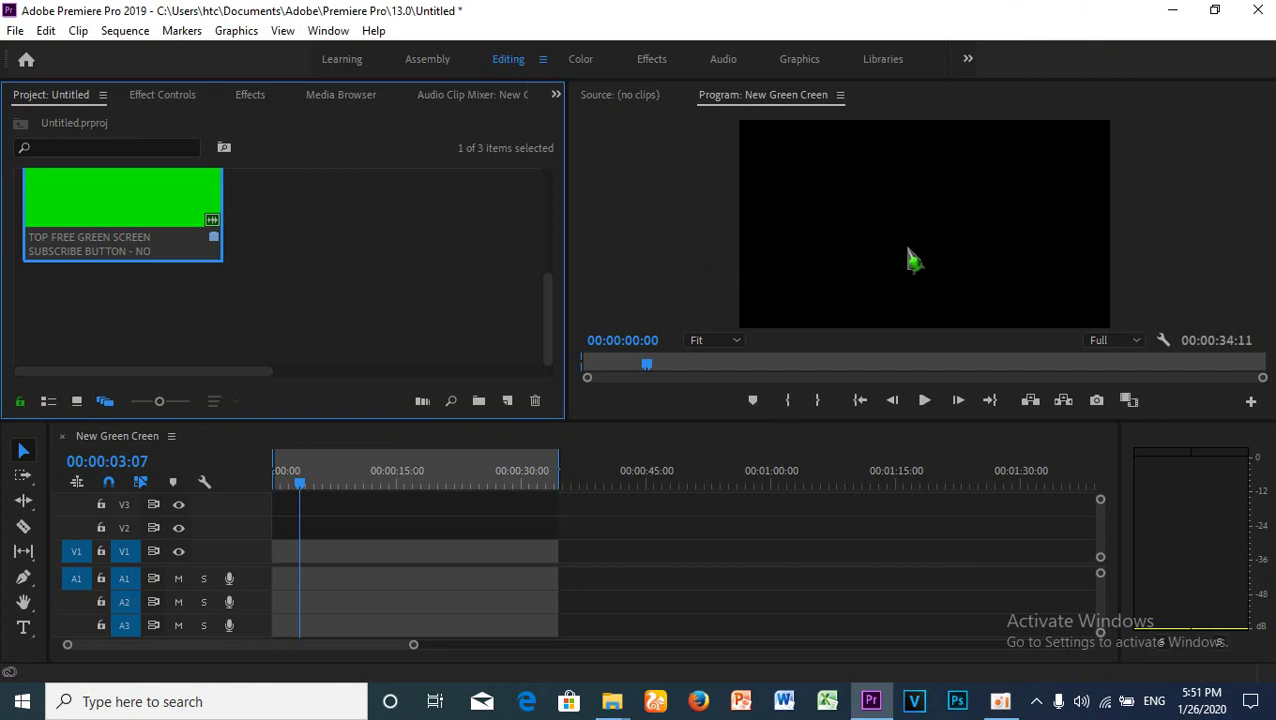
pyautogui.scroll(3, 314, 262)
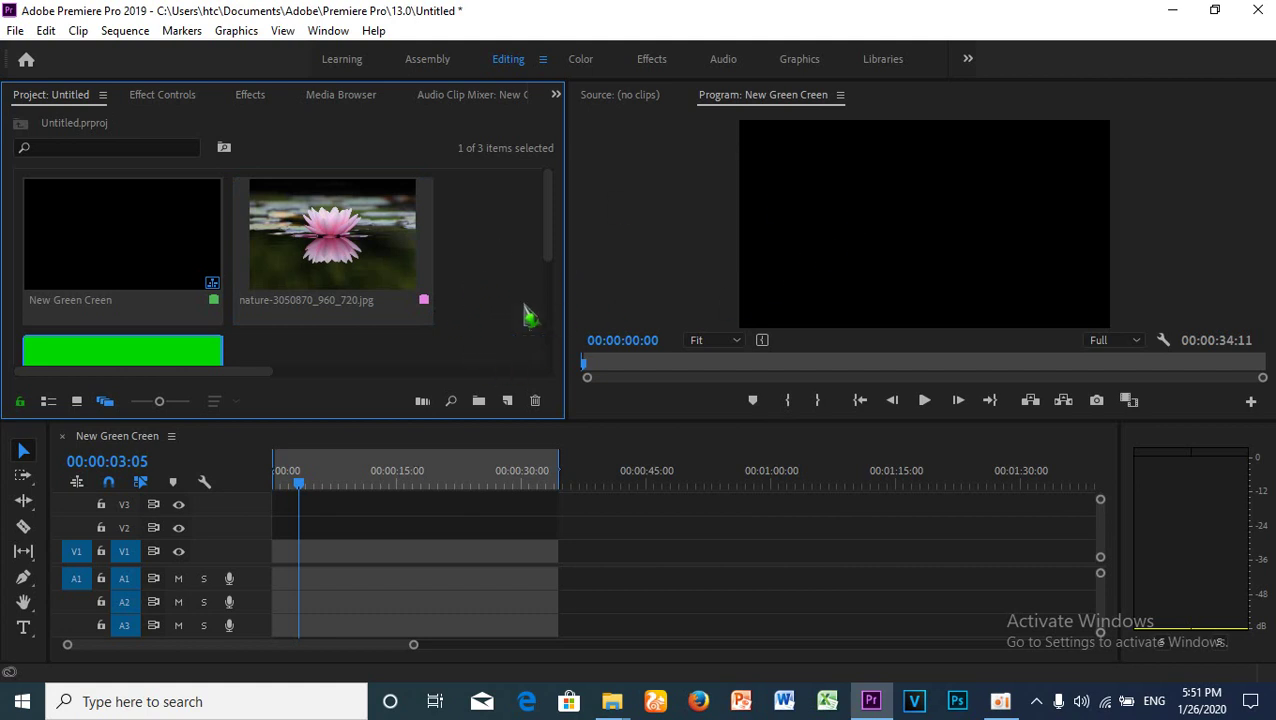
pyautogui.scroll(-1, 549, 314)
pyautogui.scroll(-1, 120, 310)
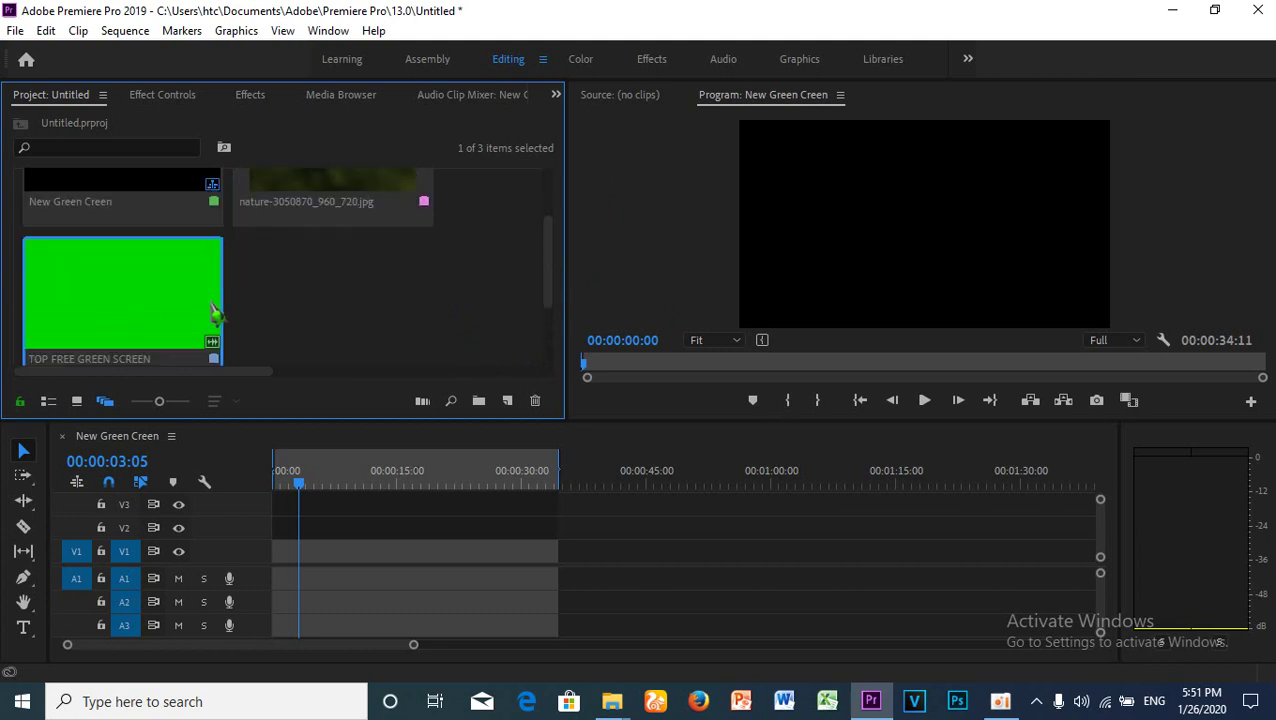
pyautogui.scroll(-2, 208, 313)
# Place the lotus photo nature-3050870_960_720.jpg on track V2 of the New Green Creen sequence.
pyautogui.scroll(1, 205, 310)
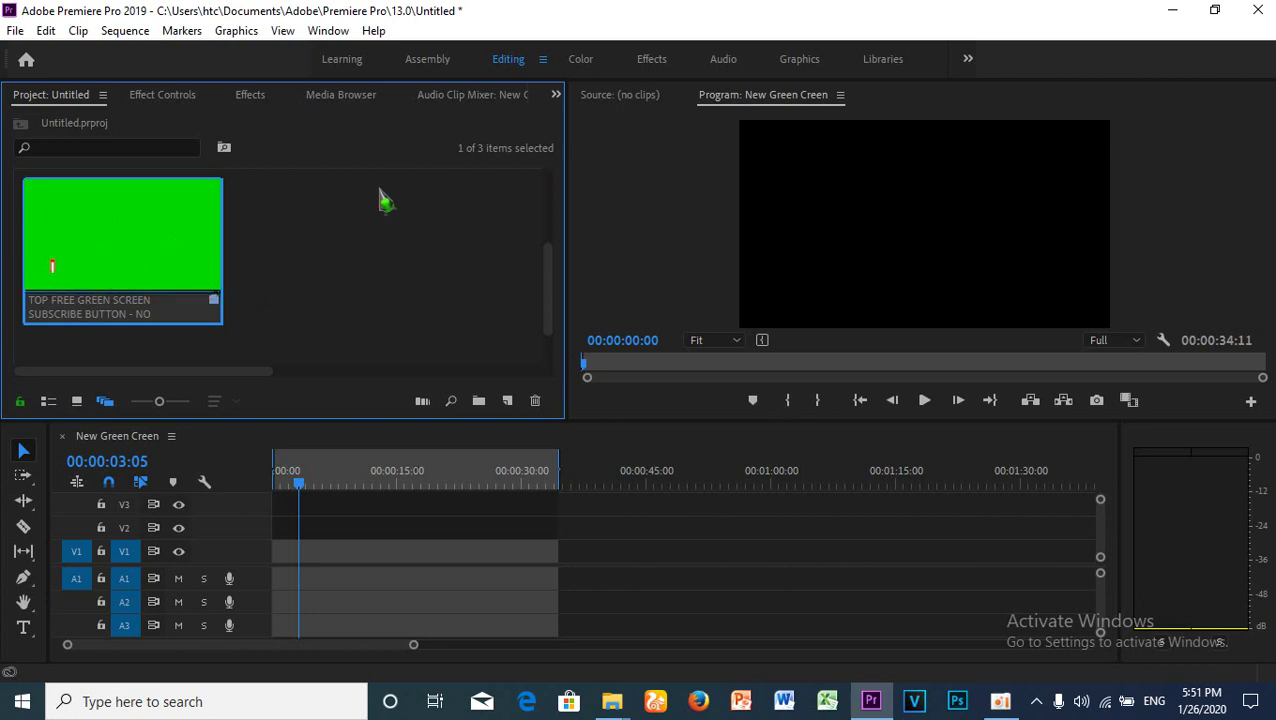
pyautogui.scroll(3, 360, 325)
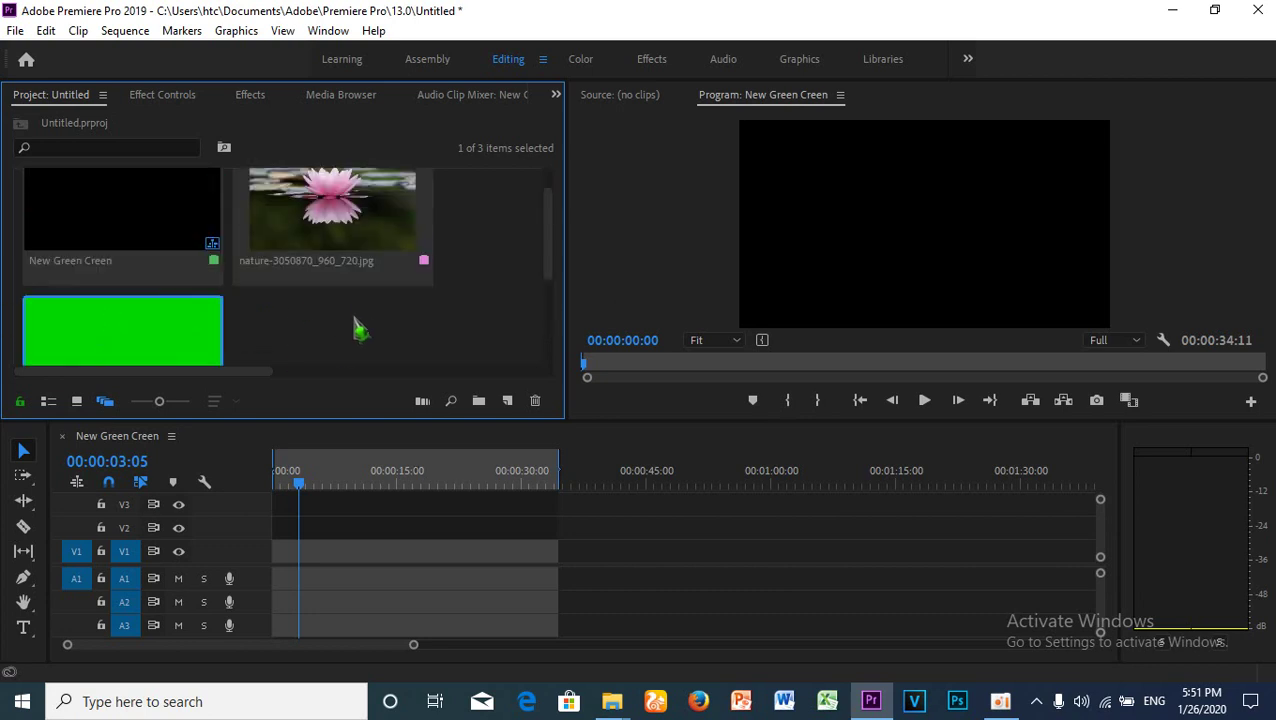
pyautogui.scroll(-2, 498, 277)
pyautogui.scroll(2, 497, 278)
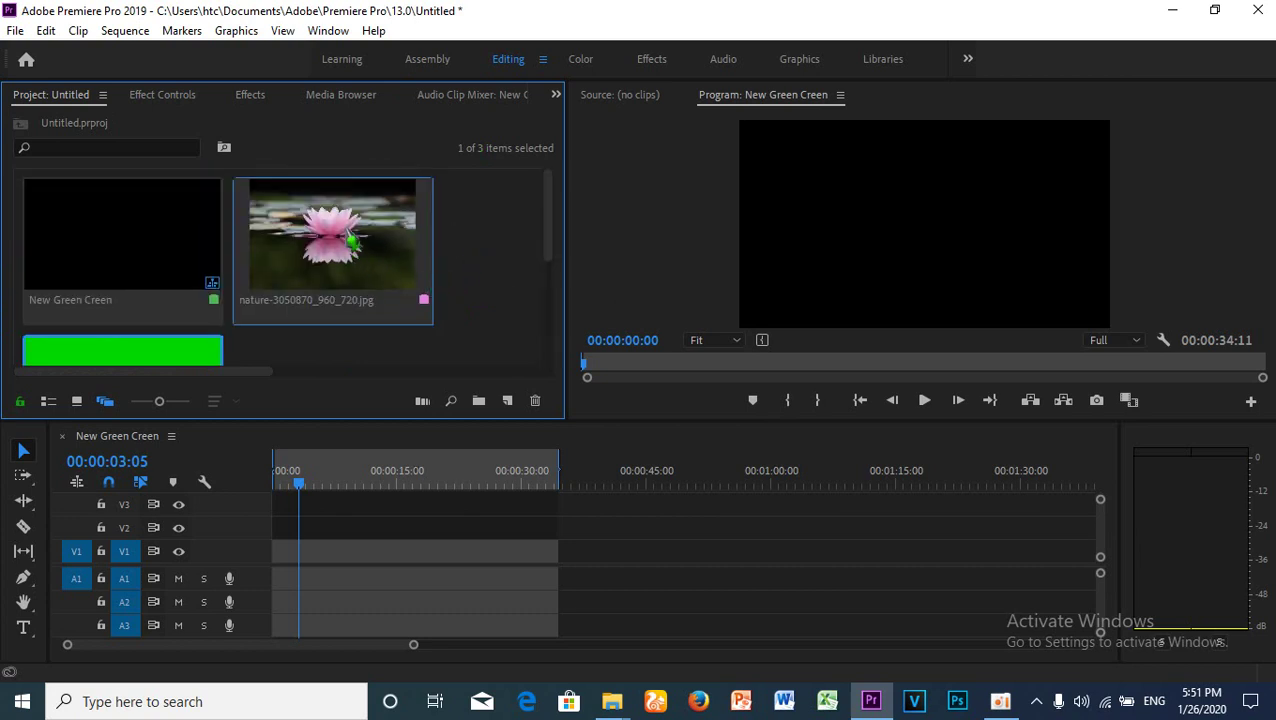
pyautogui.moveTo(344, 217); pyautogui.dragTo(284, 540)
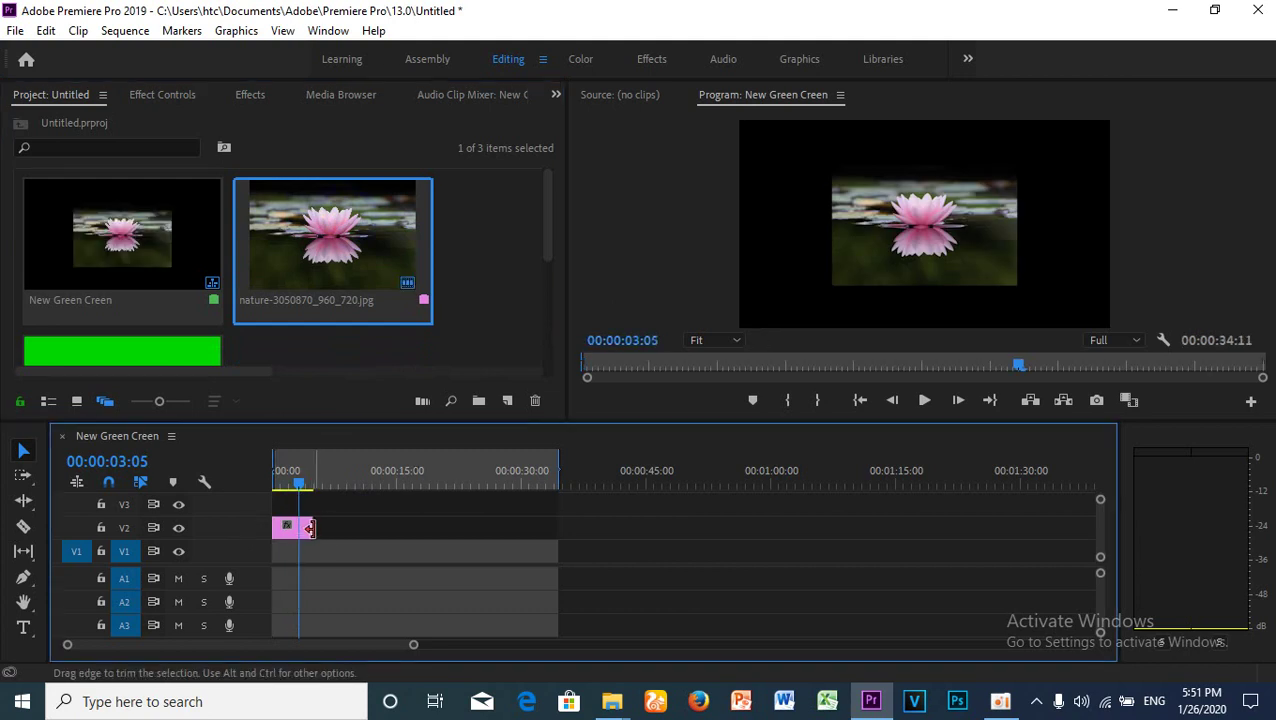
# Extend the lotus photo clip on V2 to about 00:00:34:11 and select it.
pyautogui.moveTo(321, 527); pyautogui.dragTo(541, 527)
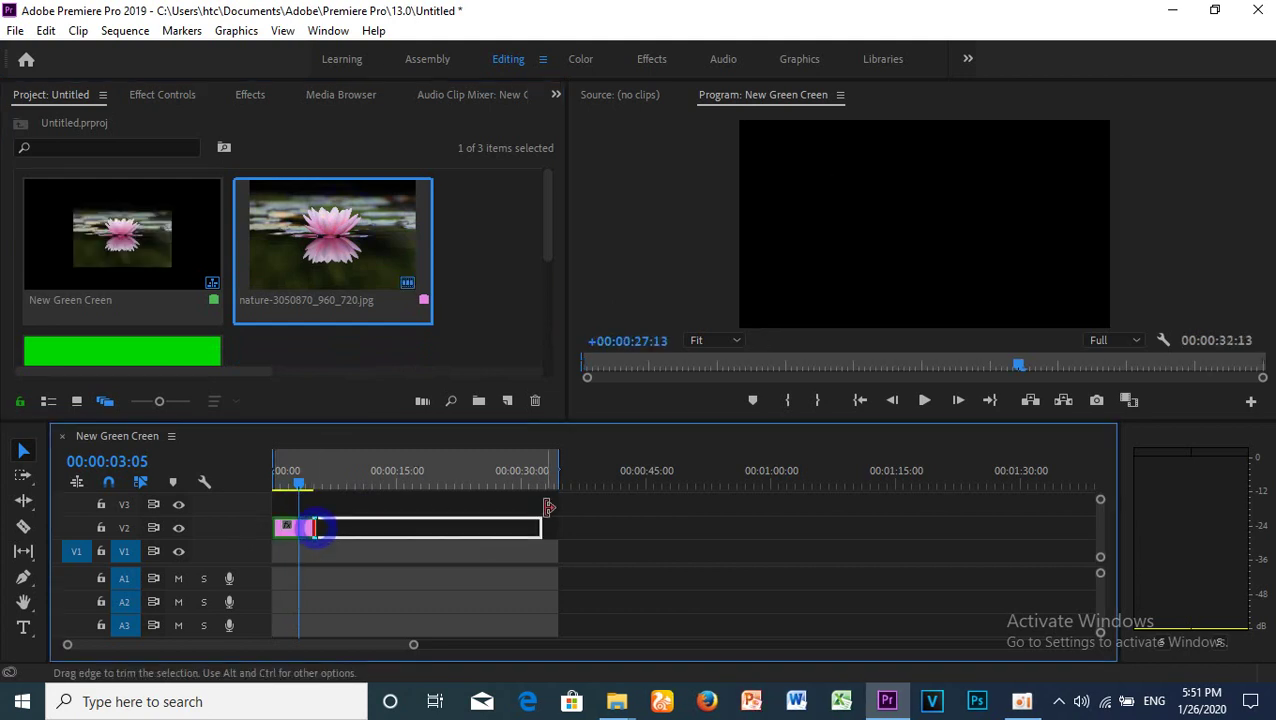
pyautogui.click(460, 526)
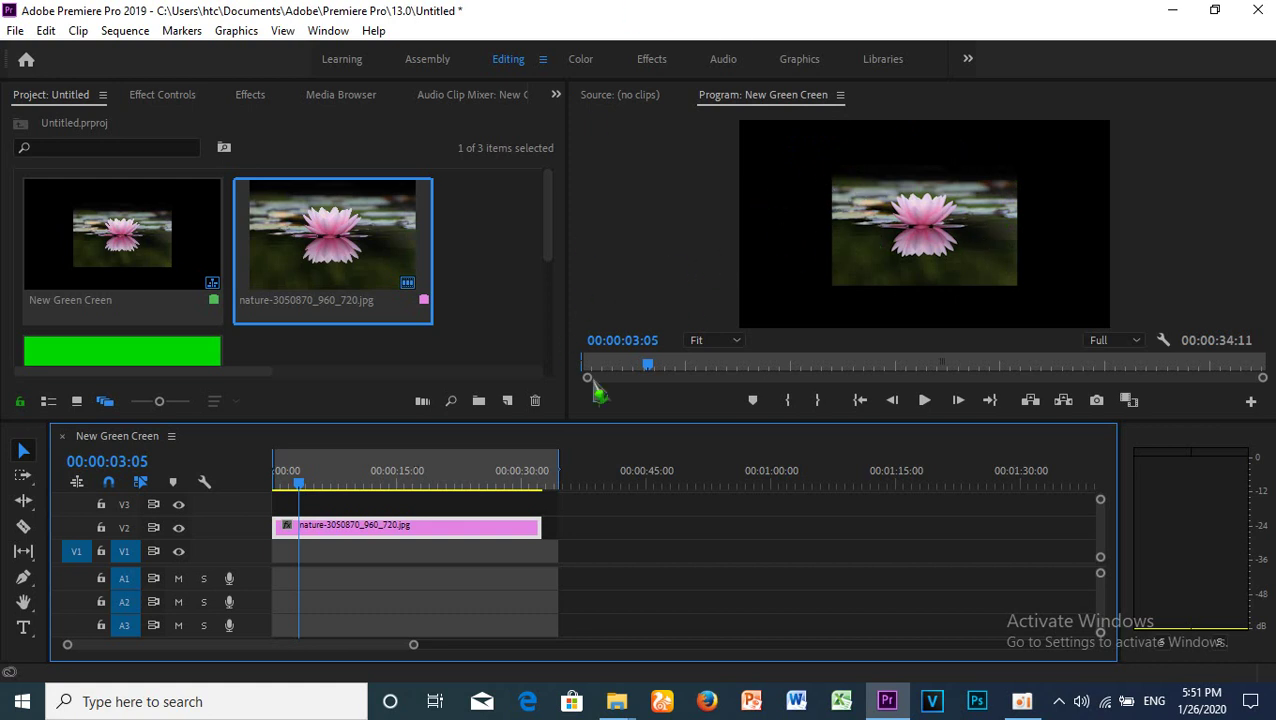
pyautogui.click(174, 100)
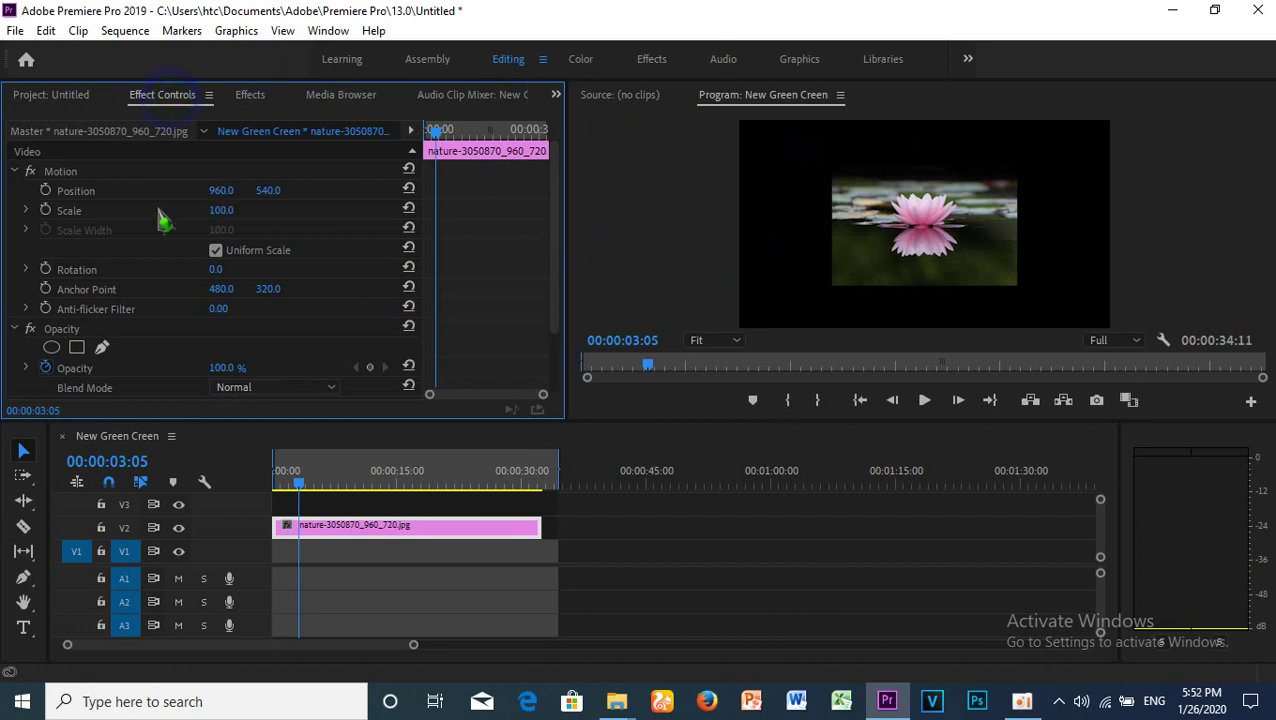
# Raise the lotus photo's Motion Scale from 100 to 205 so it fills the frame.
pyautogui.moveTo(221, 210); pyautogui.dragTo(325, 210)
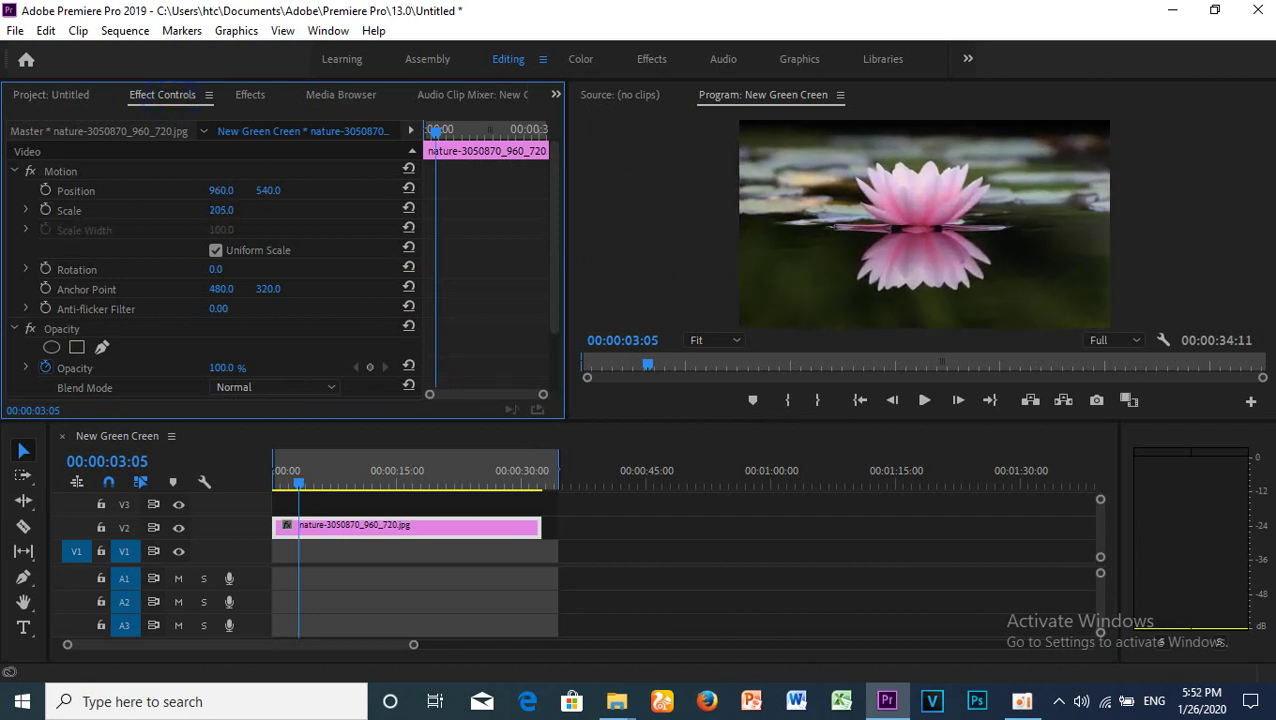
pyautogui.click(72, 96)
pyautogui.scroll(-2, 240, 292)
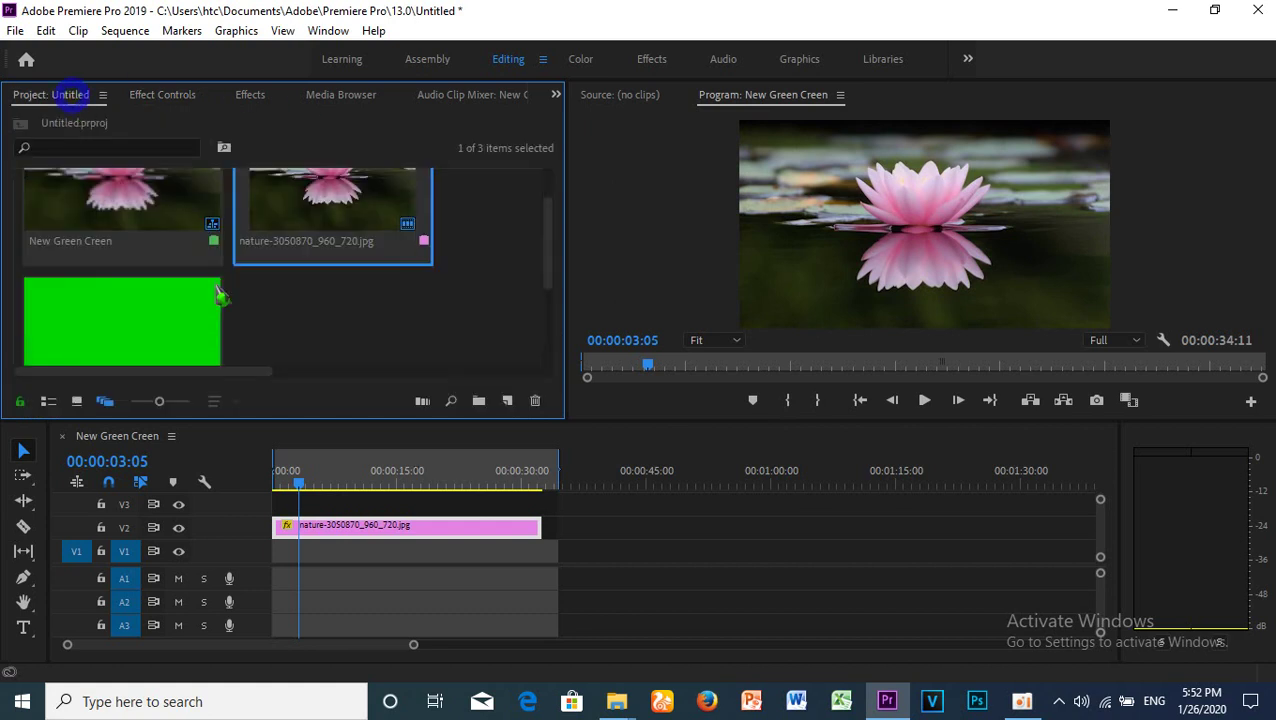
# Place the green-screen subscribe clip on V3 above the lotus photo at 00:00.
pyautogui.scroll(-2, 200, 287)
pyautogui.scroll(1, 170, 275)
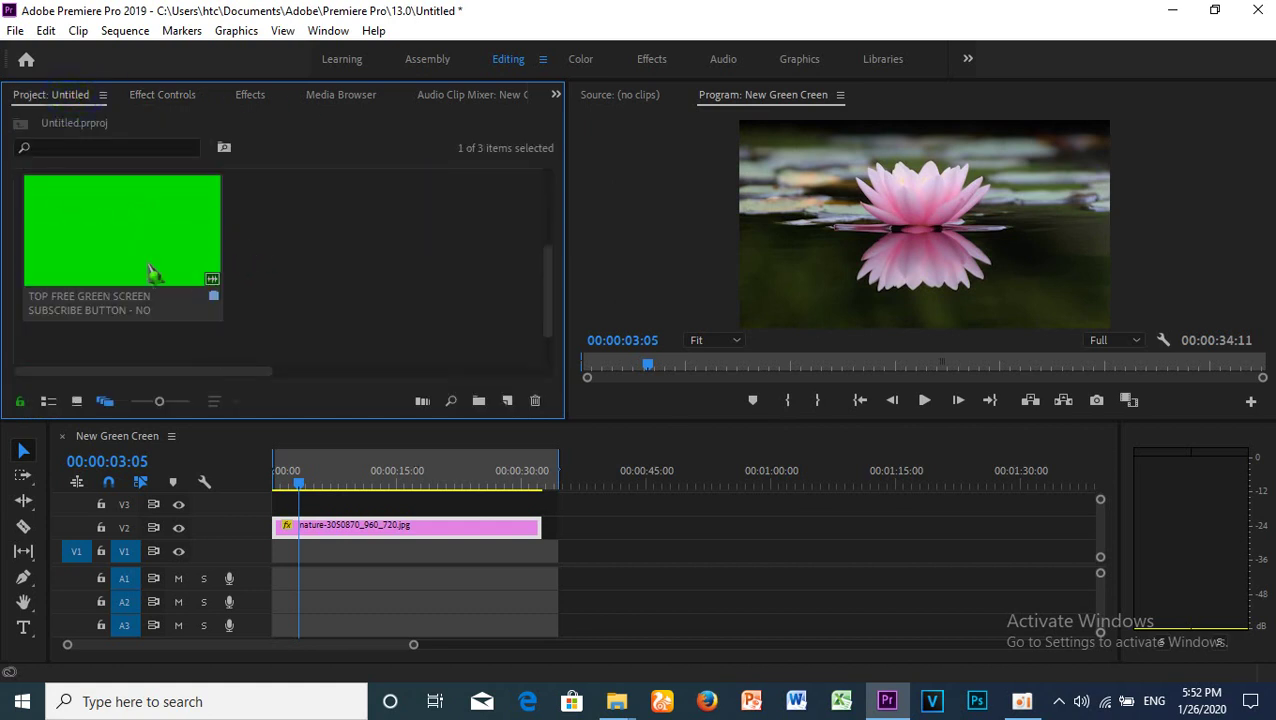
pyautogui.moveTo(123, 221)
pyautogui.mouseDown()
pyautogui.moveTo(275, 400)
pyautogui.moveTo(286, 518)
pyautogui.mouseUp()
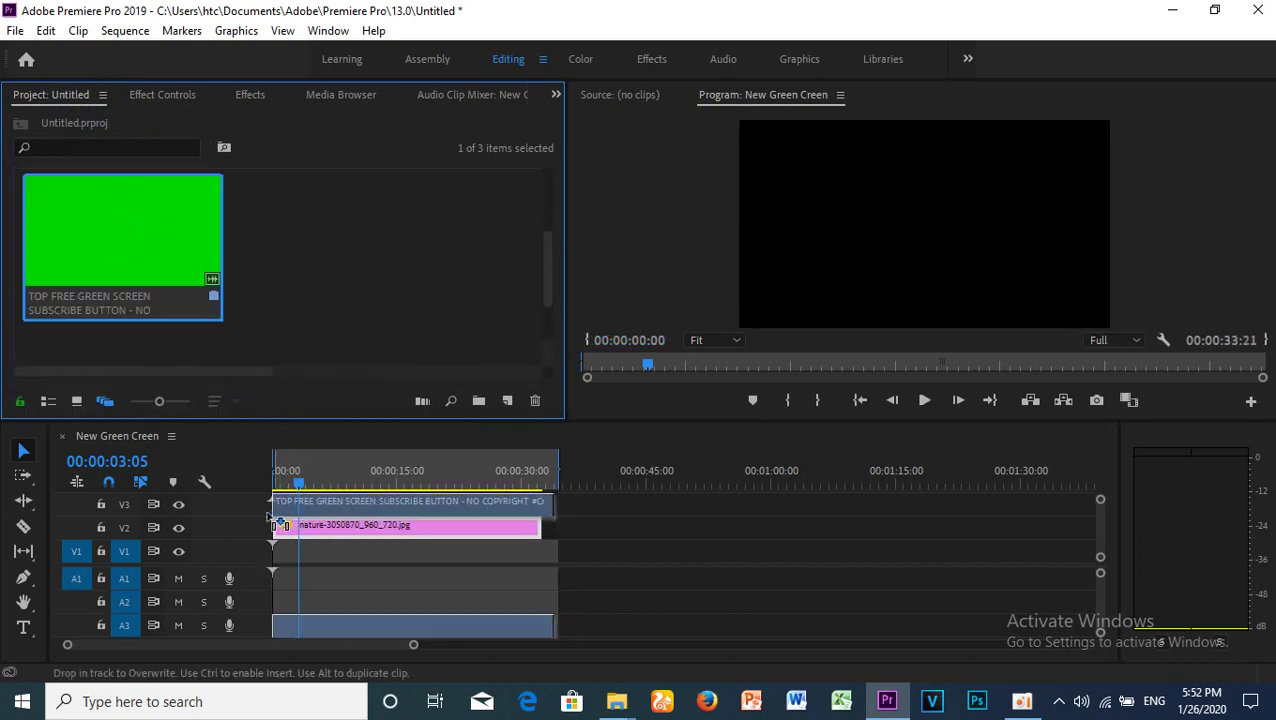
pyautogui.moveTo(285, 518); pyautogui.dragTo(278, 510)
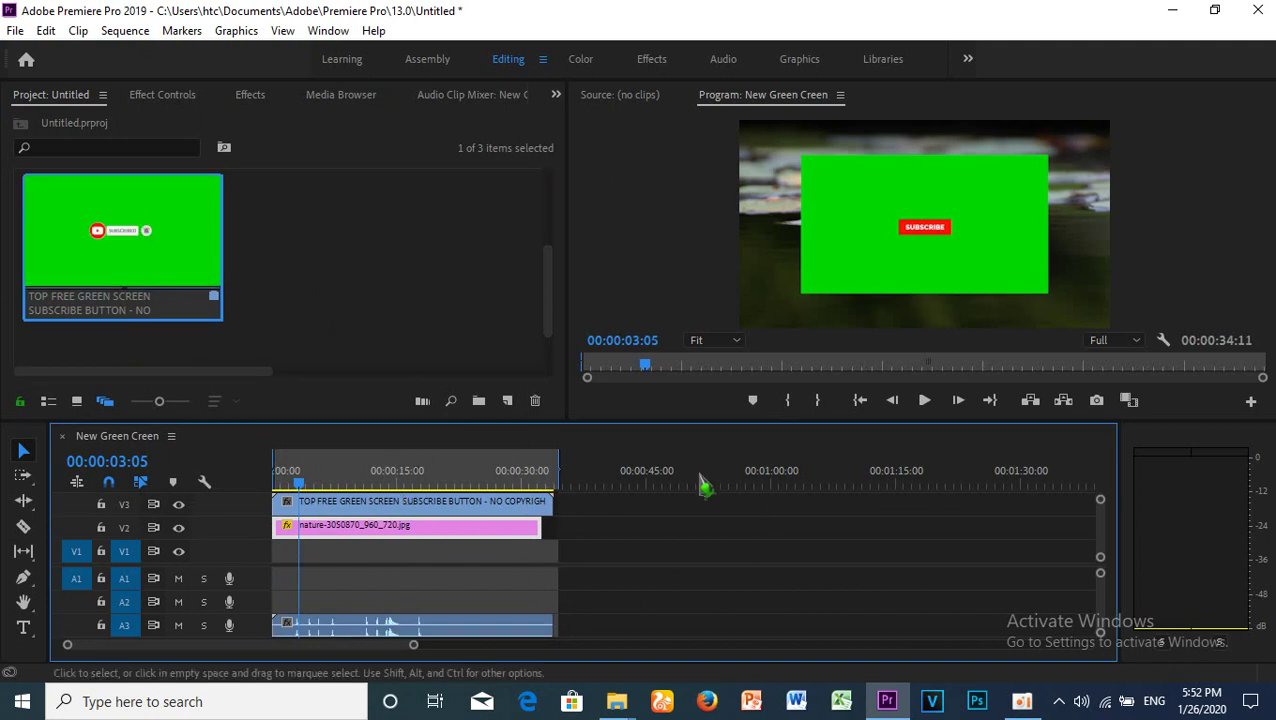
# Select the green-screen clip and scrub the playhead from the start to preview the animation.
pyautogui.click(357, 625)
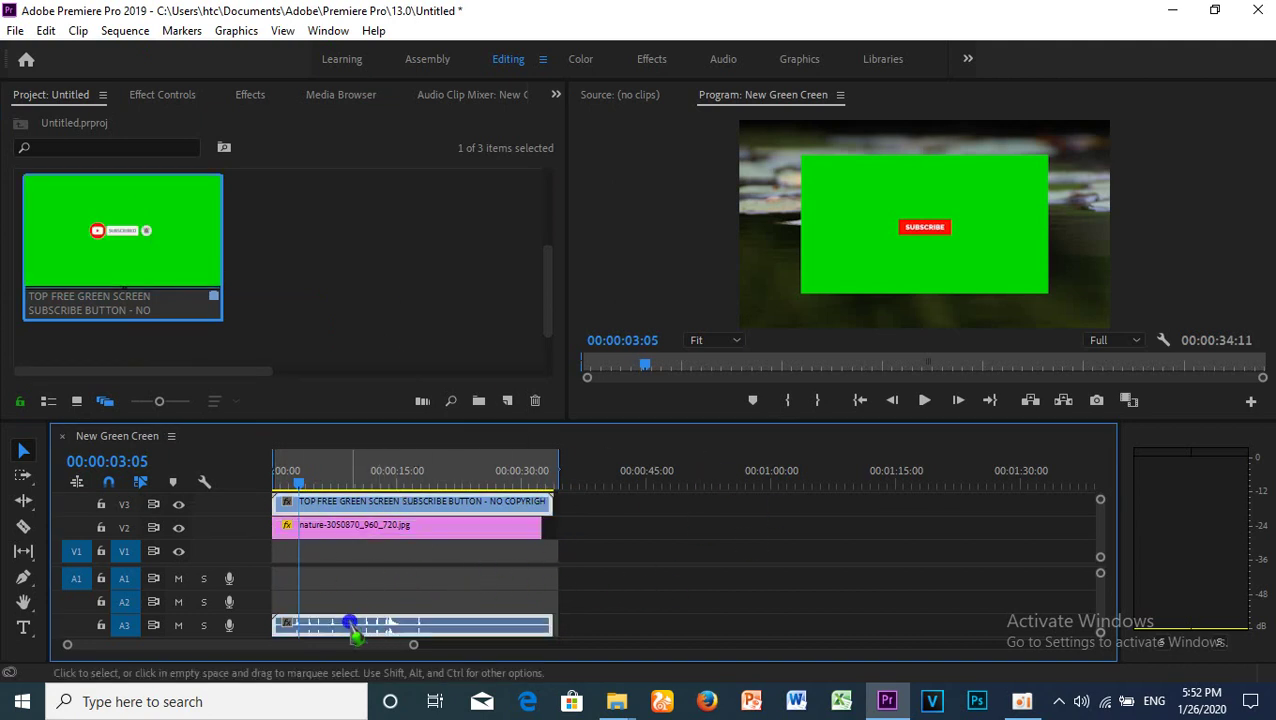
pyautogui.click(370, 503)
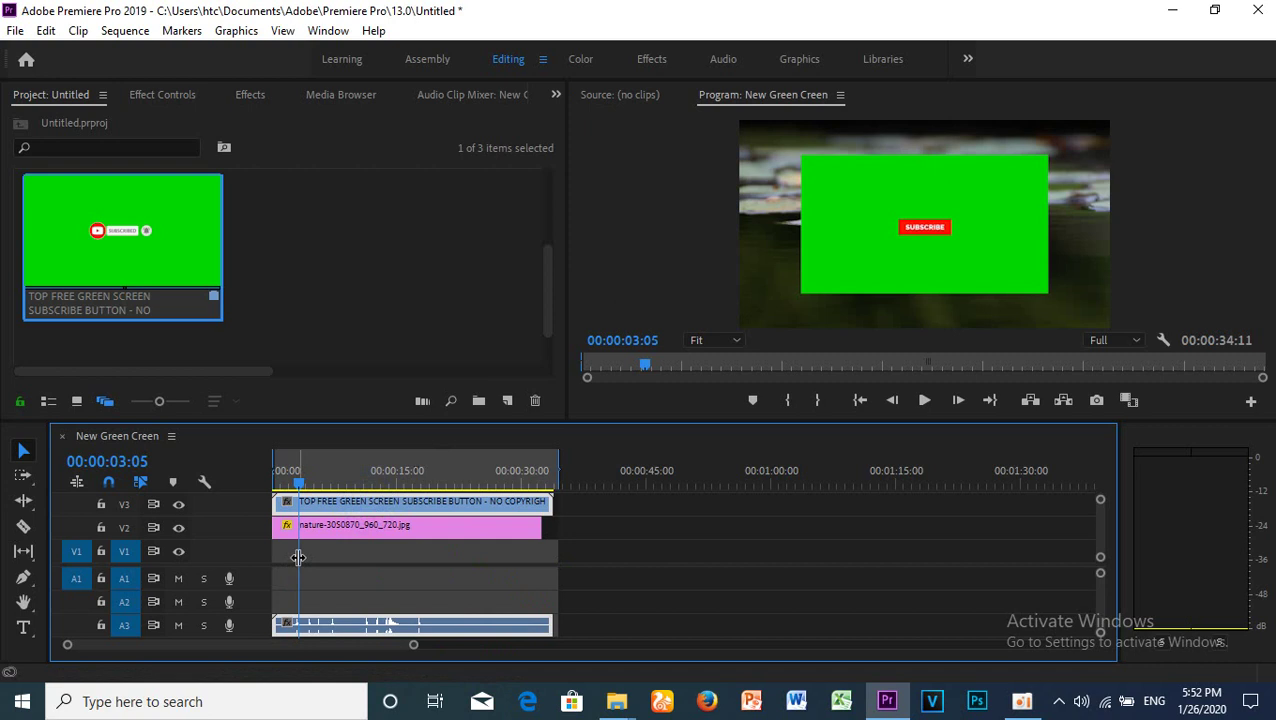
pyautogui.click(307, 492)
pyautogui.moveTo(299, 484); pyautogui.dragTo(276, 484)
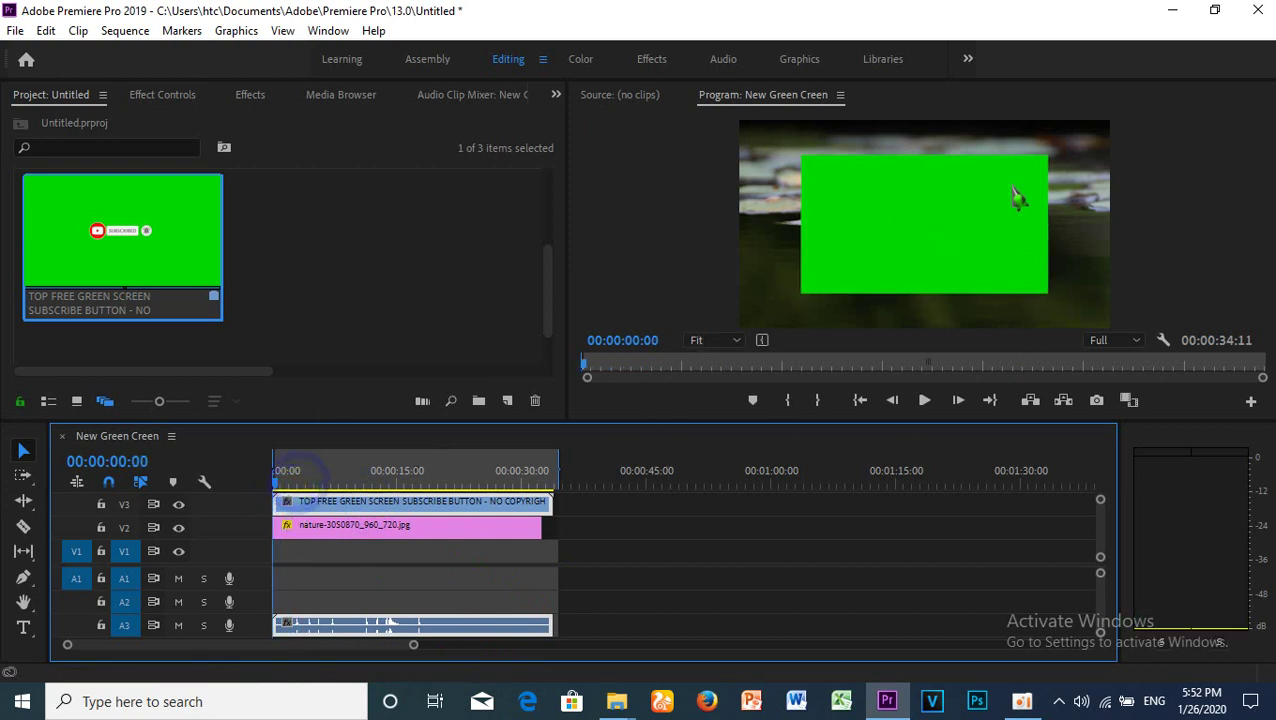
pyautogui.moveTo(277, 481); pyautogui.dragTo(302, 488)
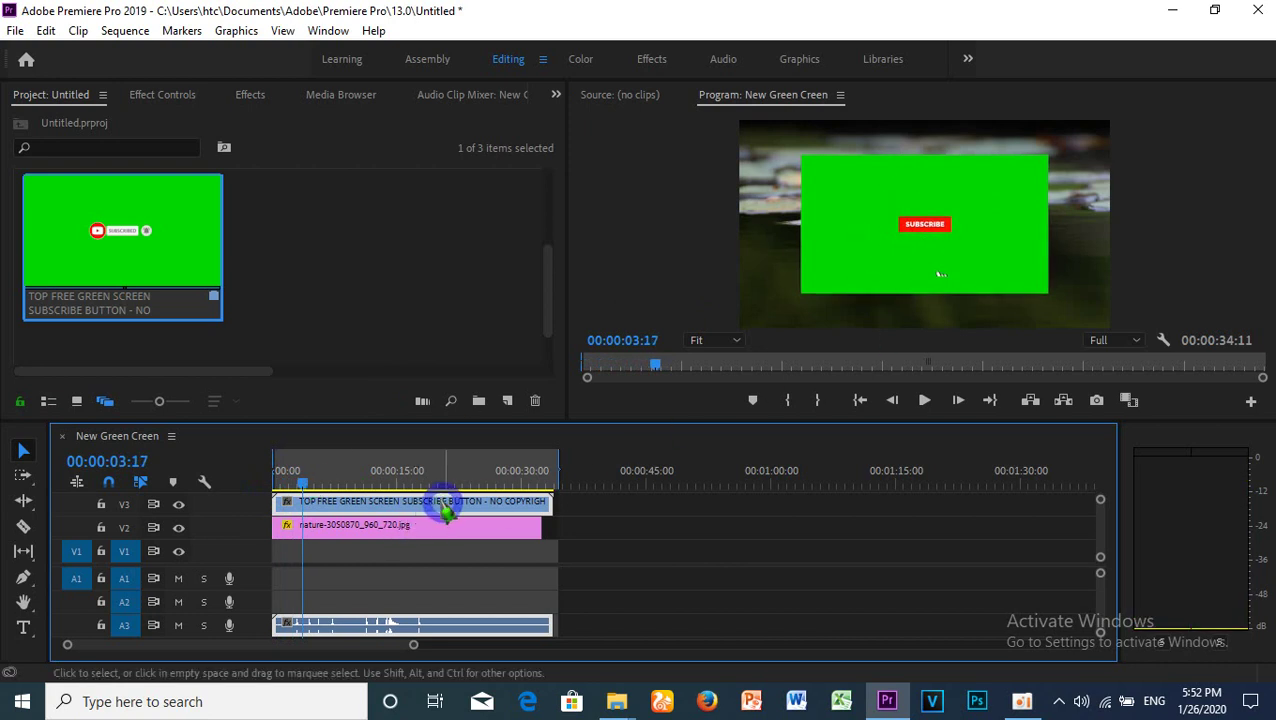
pyautogui.click(160, 94)
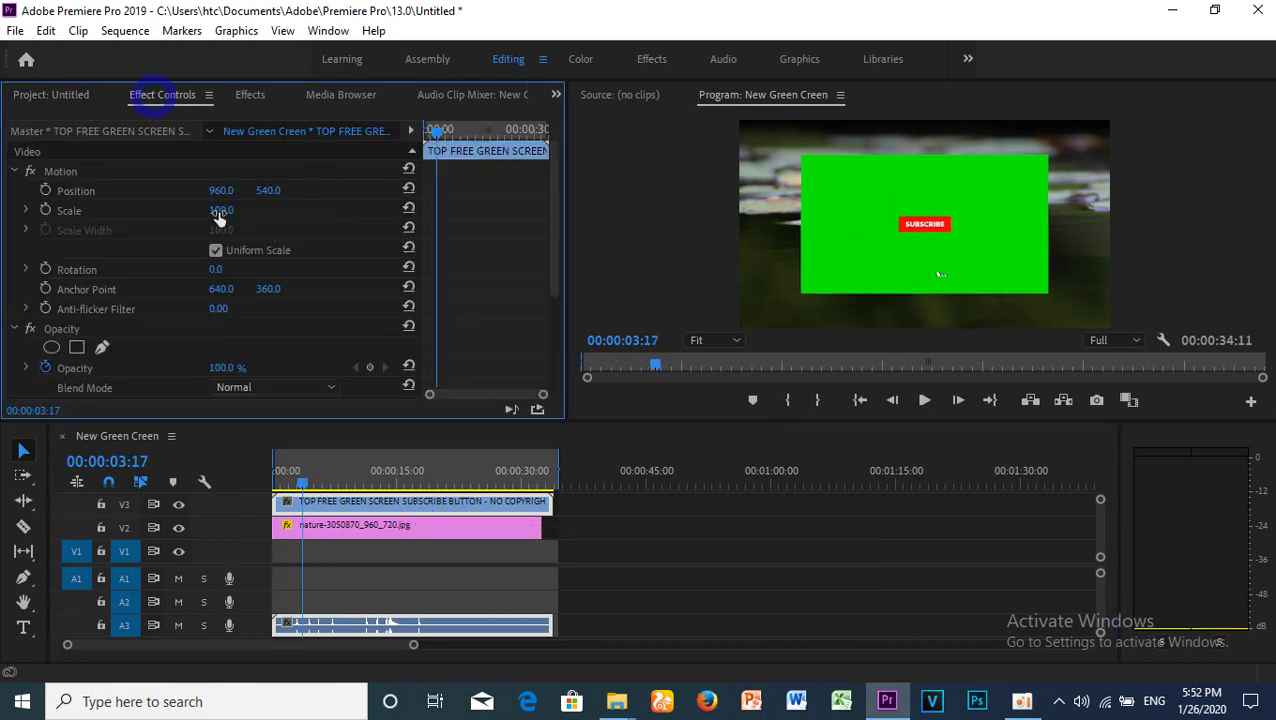
# Scale the green-screen subscribe clip from 100 to 156 and select it on V3.
pyautogui.moveTo(218, 213); pyautogui.dragTo(273, 213)
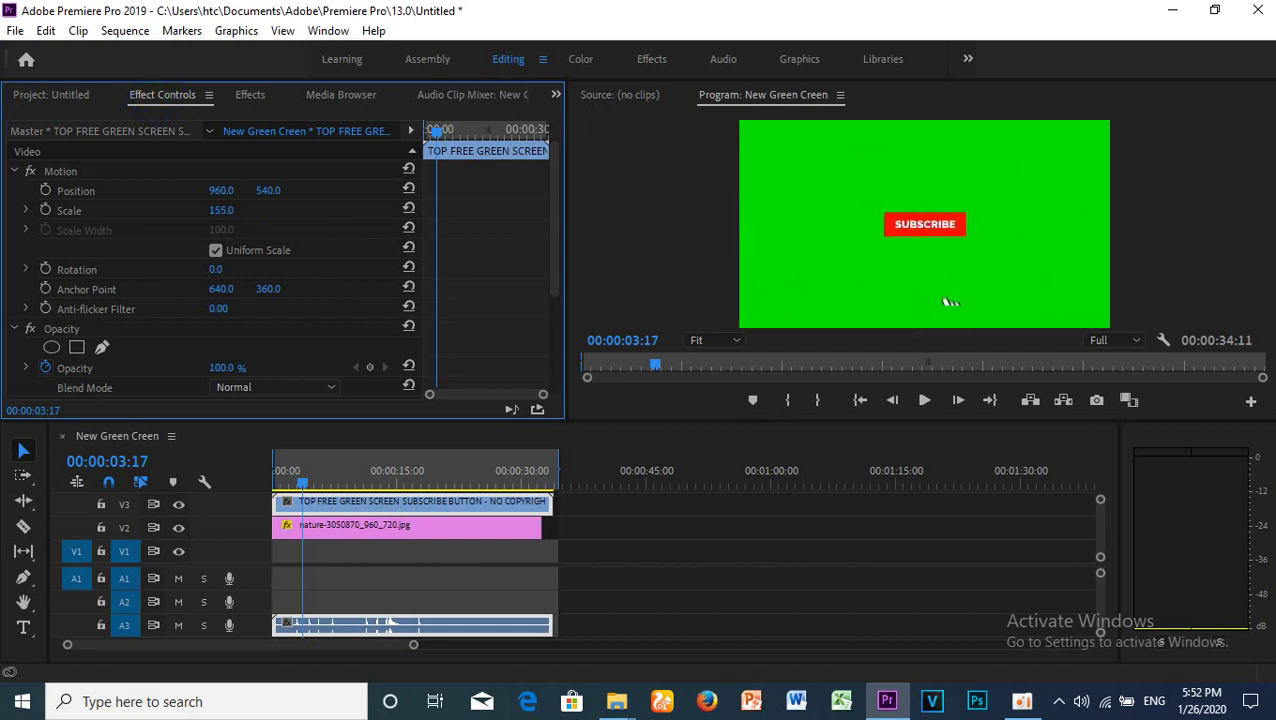
pyautogui.click(382, 498)
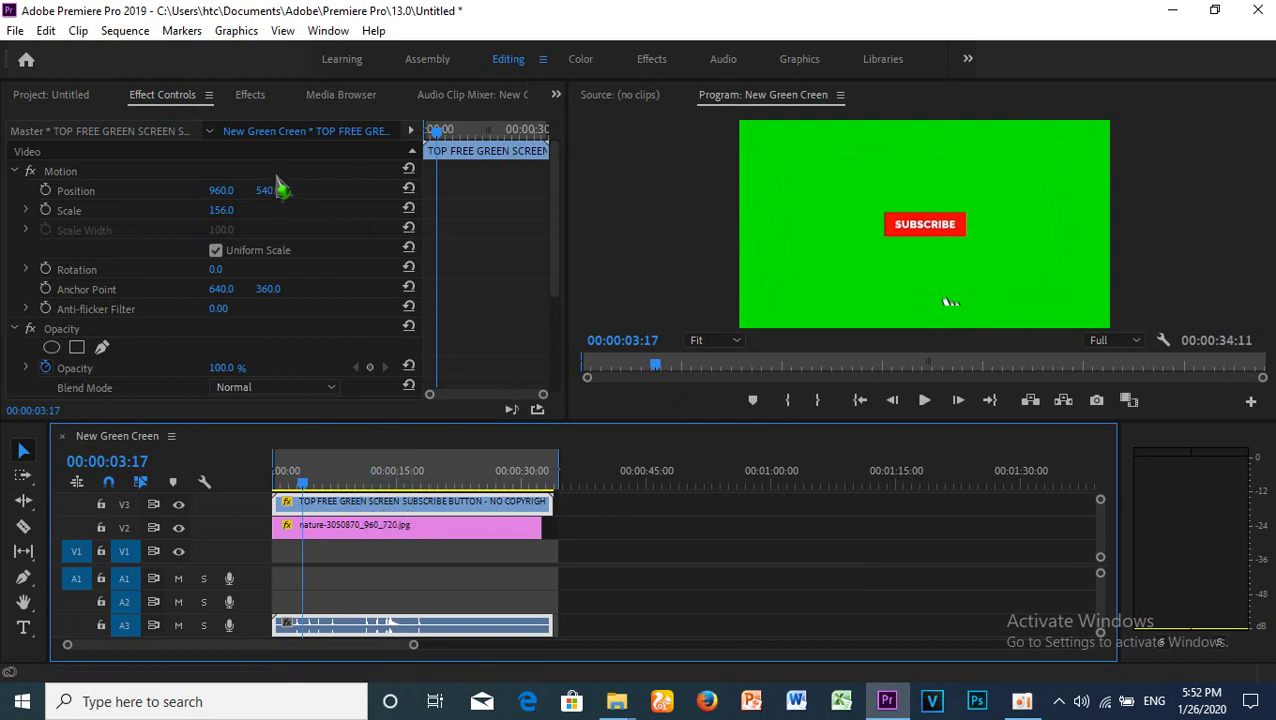
pyautogui.click(251, 95)
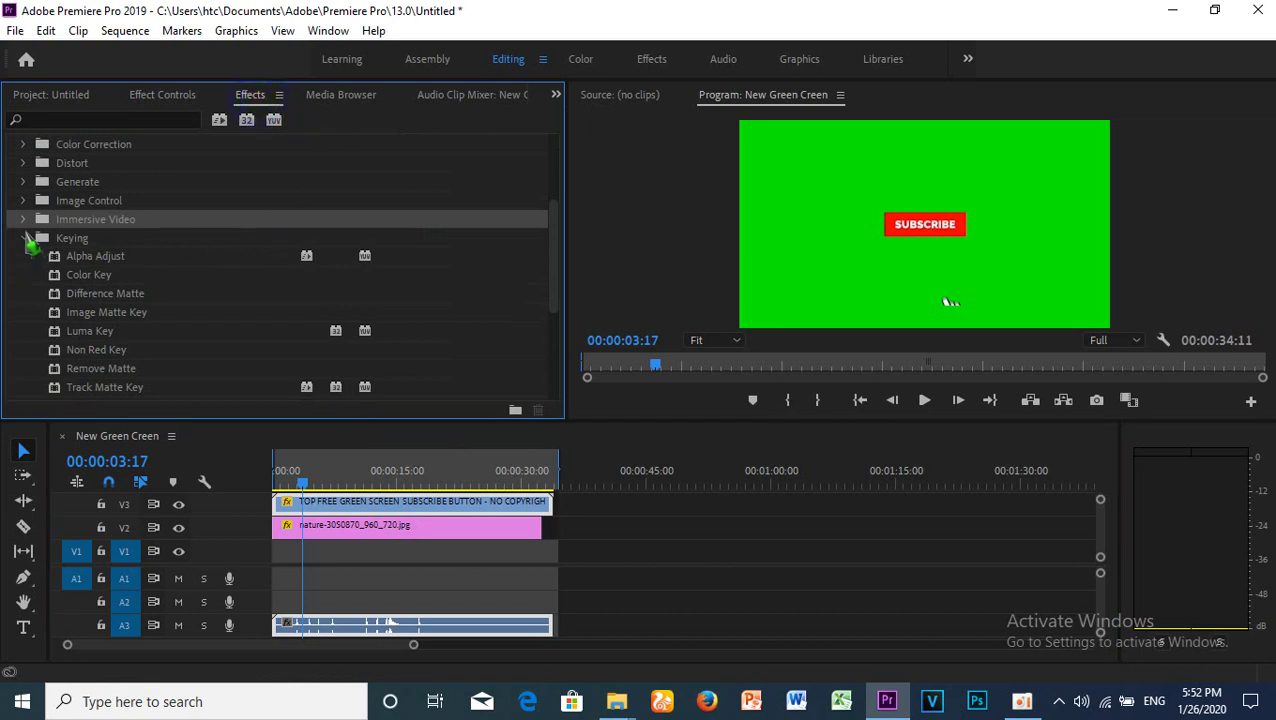
# Expand Video Effects > Keying in the Effects panel to reveal the key effects.
pyautogui.click(24, 238)
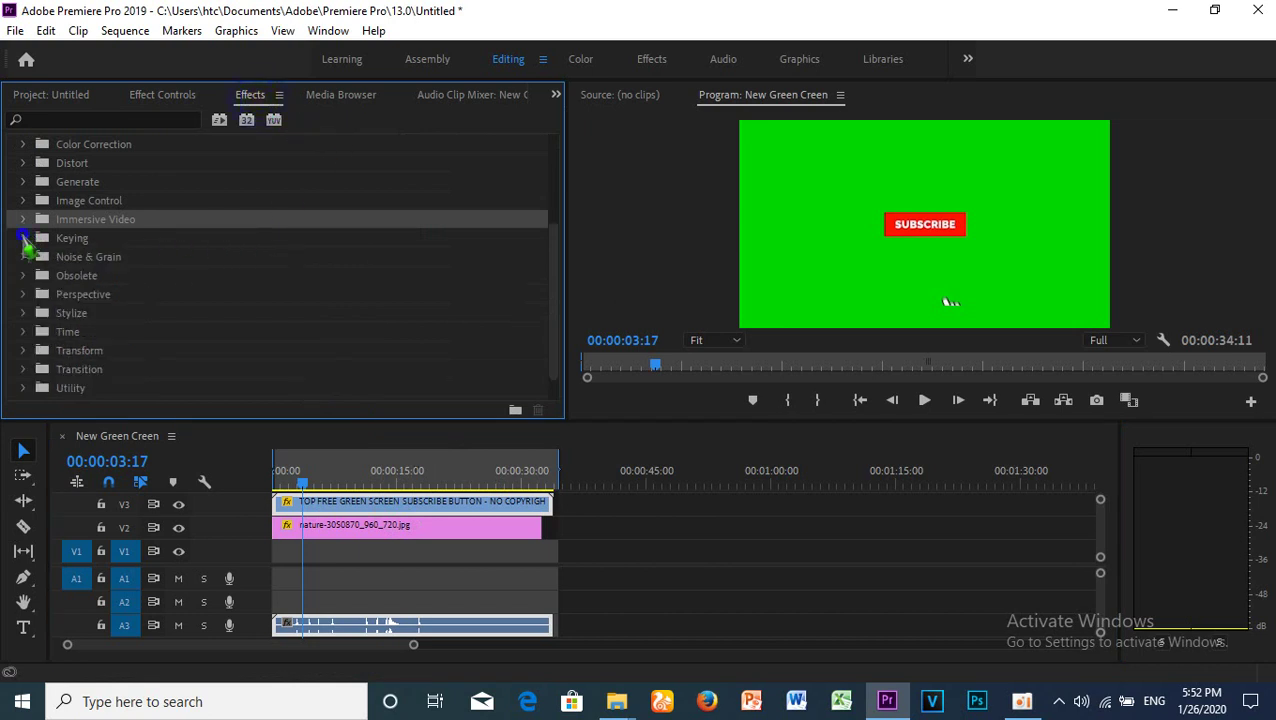
pyautogui.scroll(-2, 110, 250)
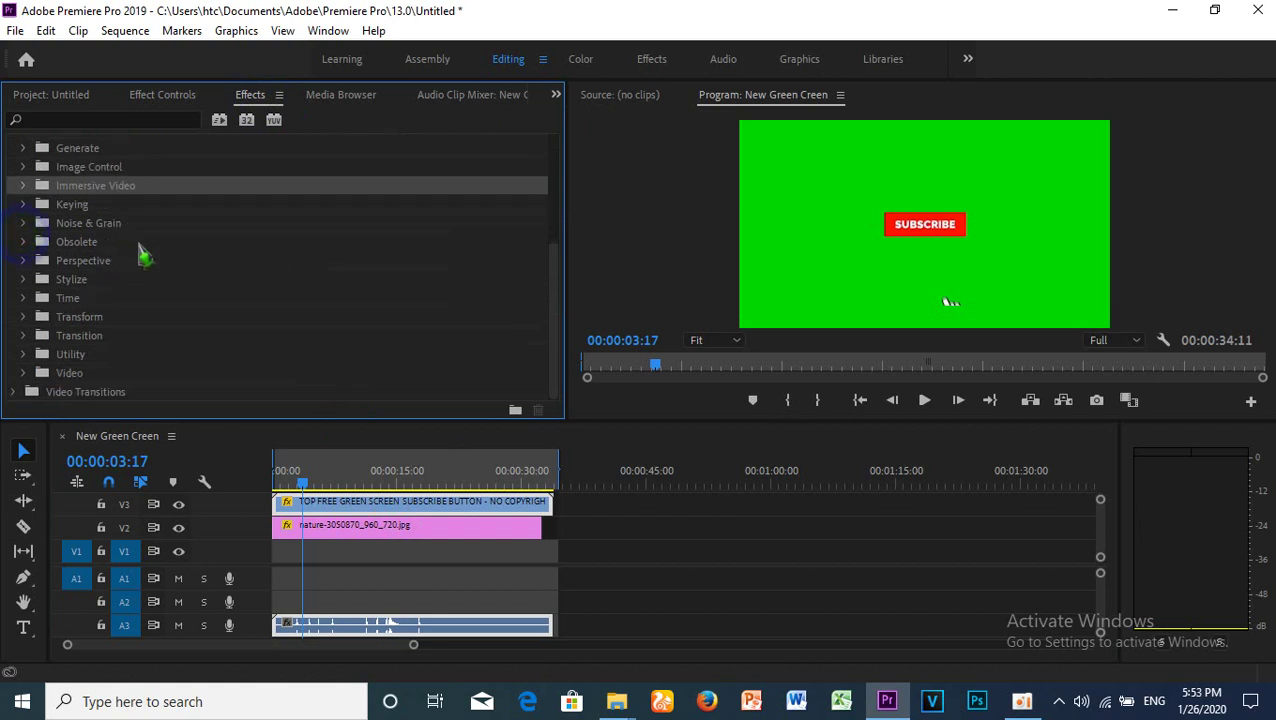
pyautogui.scroll(2, 140, 256)
pyautogui.scroll(3, 130, 256)
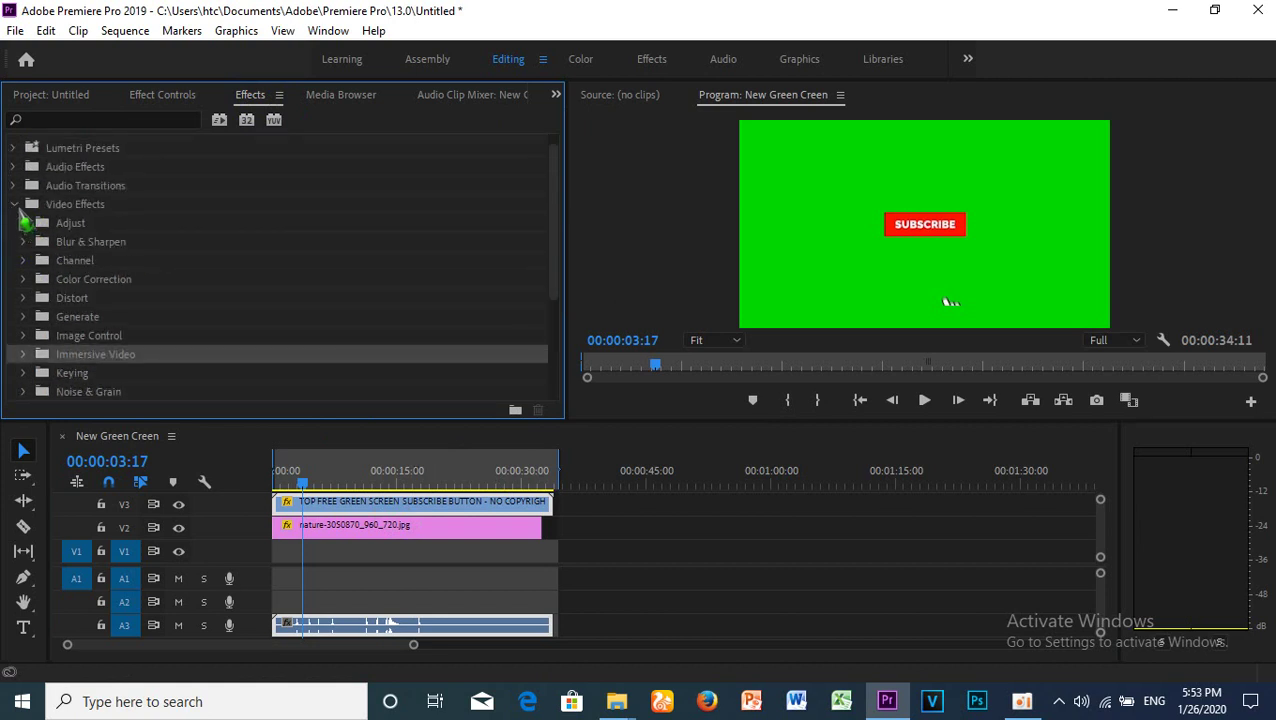
pyautogui.click(15, 205)
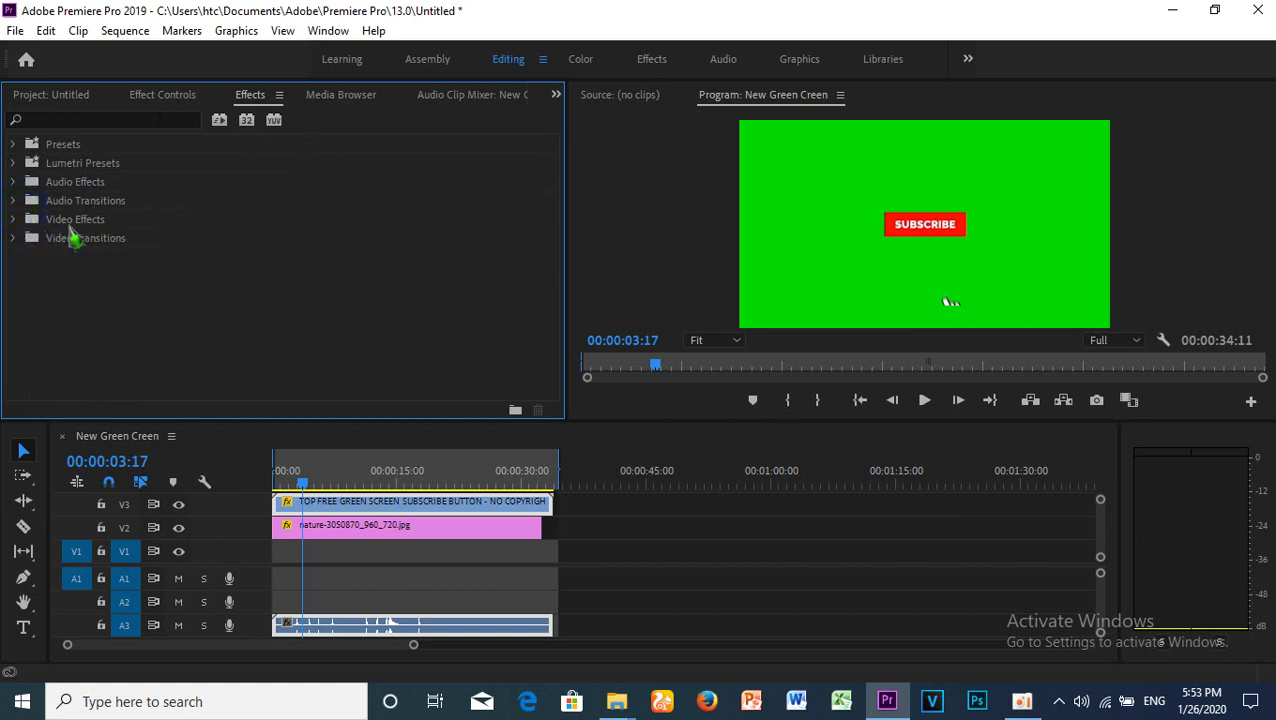
pyautogui.click(14, 219)
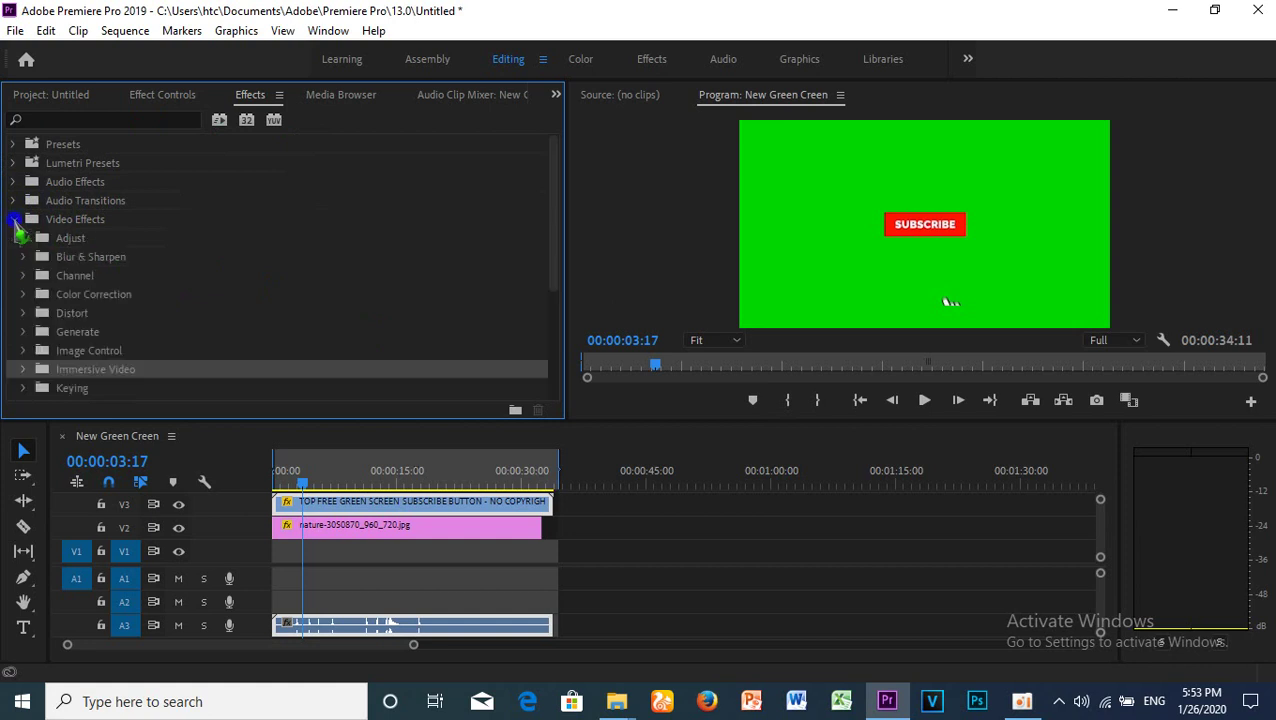
pyautogui.scroll(-2, 182, 288)
pyautogui.scroll(-3, 182, 288)
pyautogui.scroll(-2, 182, 288)
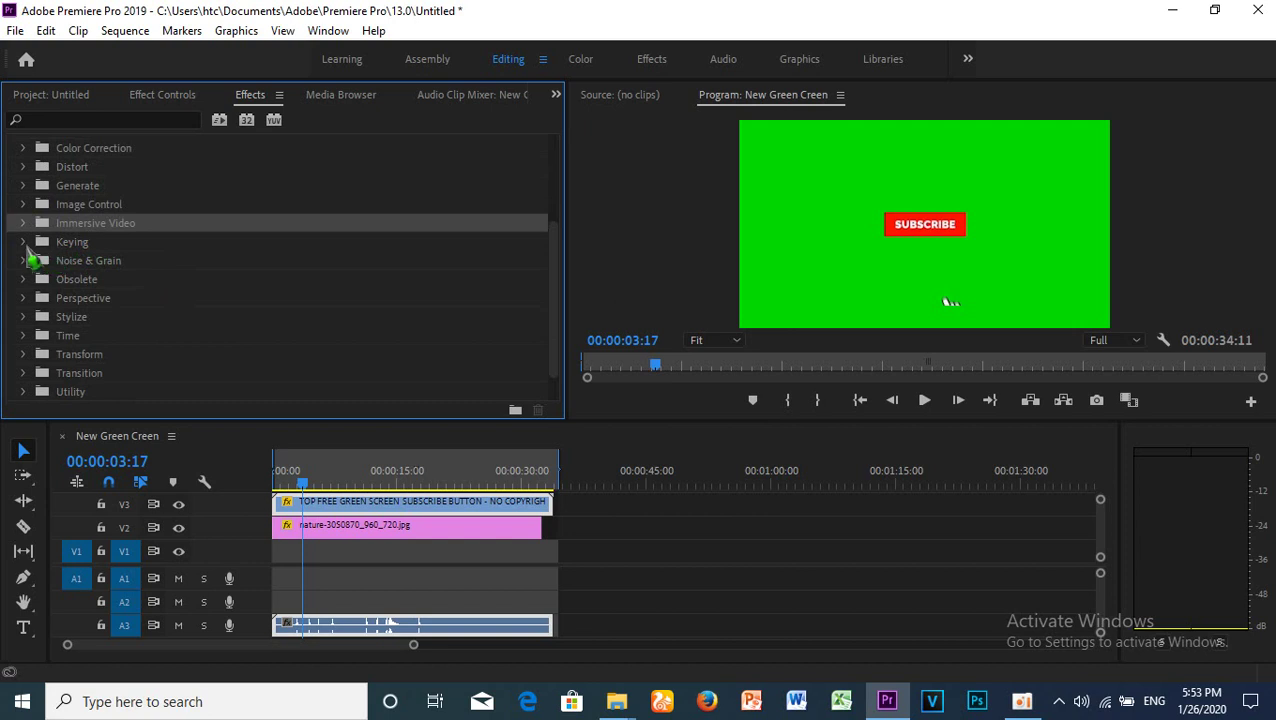
pyautogui.click(23, 243)
# Apply Ultra Key to the green-screen subscribe clip on V3.
pyautogui.scroll(-2, 176, 312)
pyautogui.scroll(-1, 172, 308)
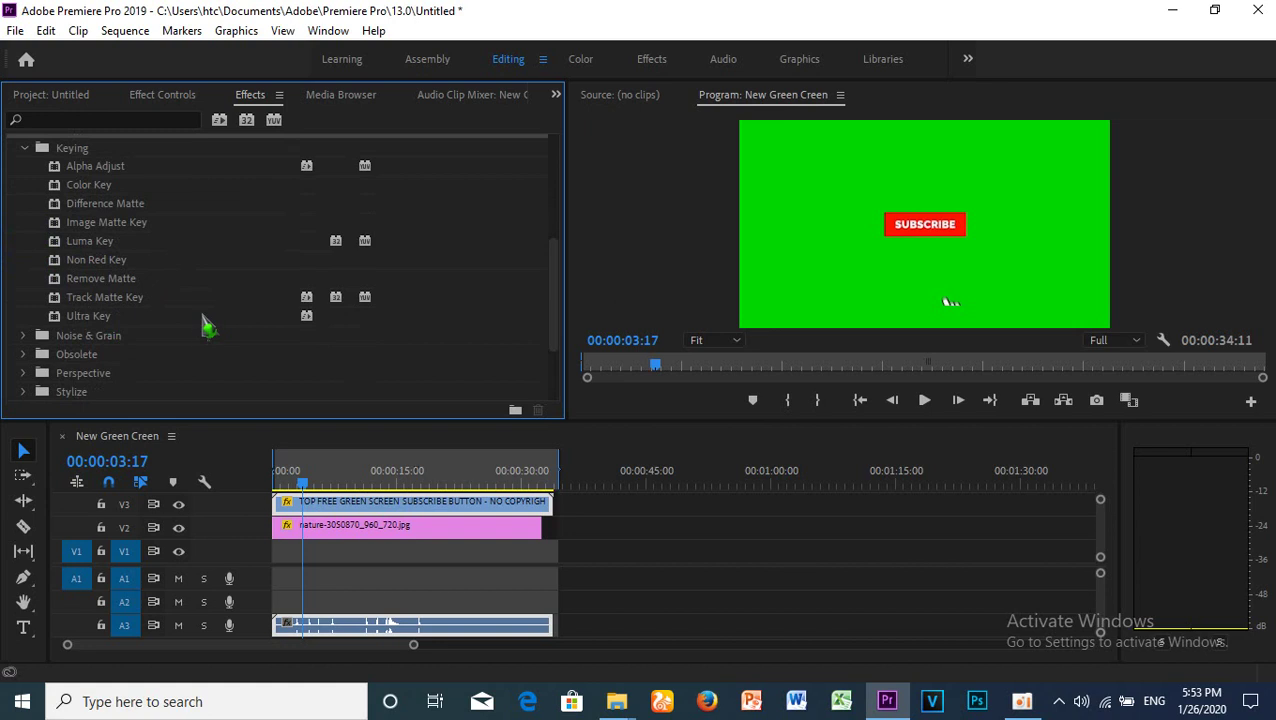
pyautogui.moveTo(128, 316); pyautogui.dragTo(322, 502)
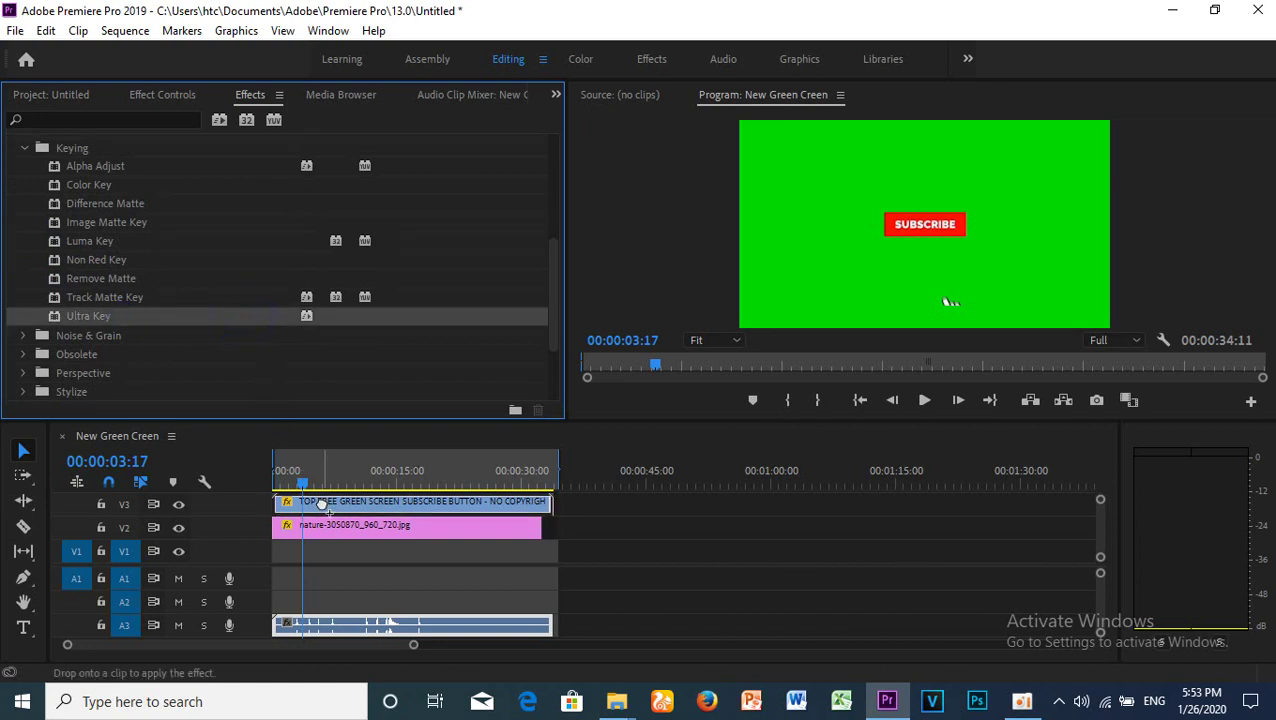
pyautogui.moveTo(323, 510); pyautogui.dragTo(323, 510)
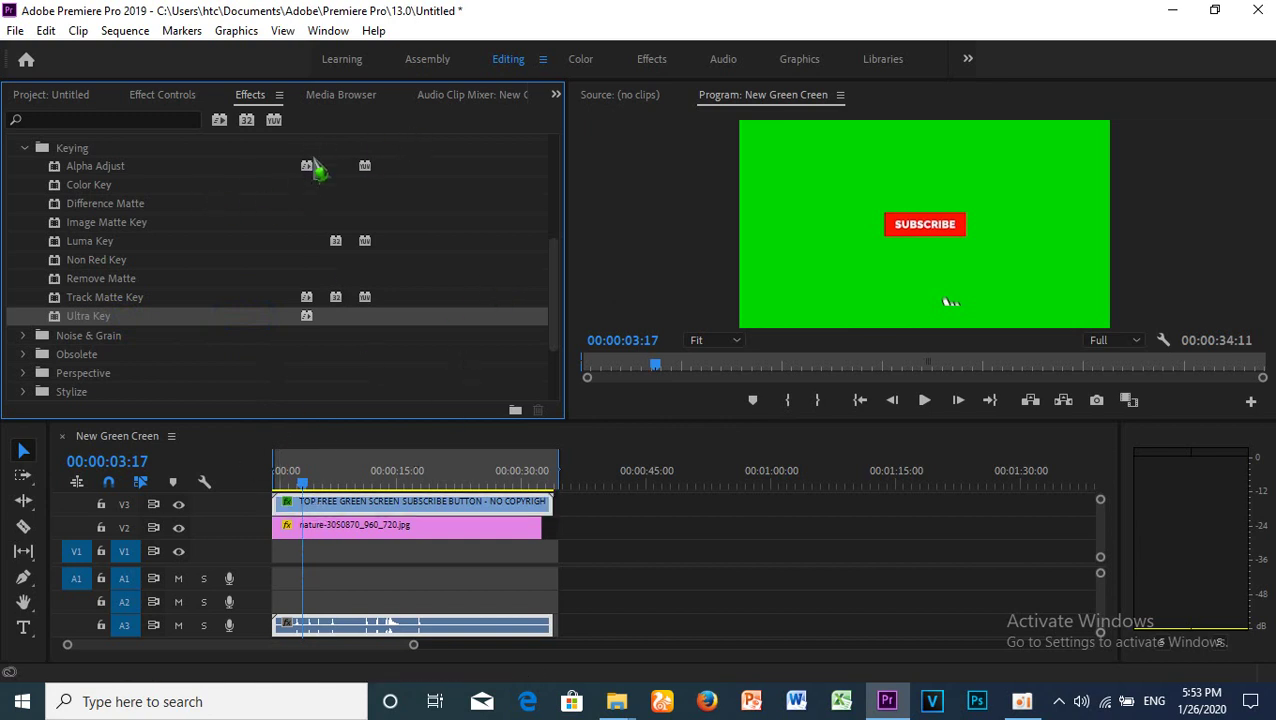
# Set Ultra Key's Key Color to the green backdrop, then play the sequence from the start.
pyautogui.click(172, 95)
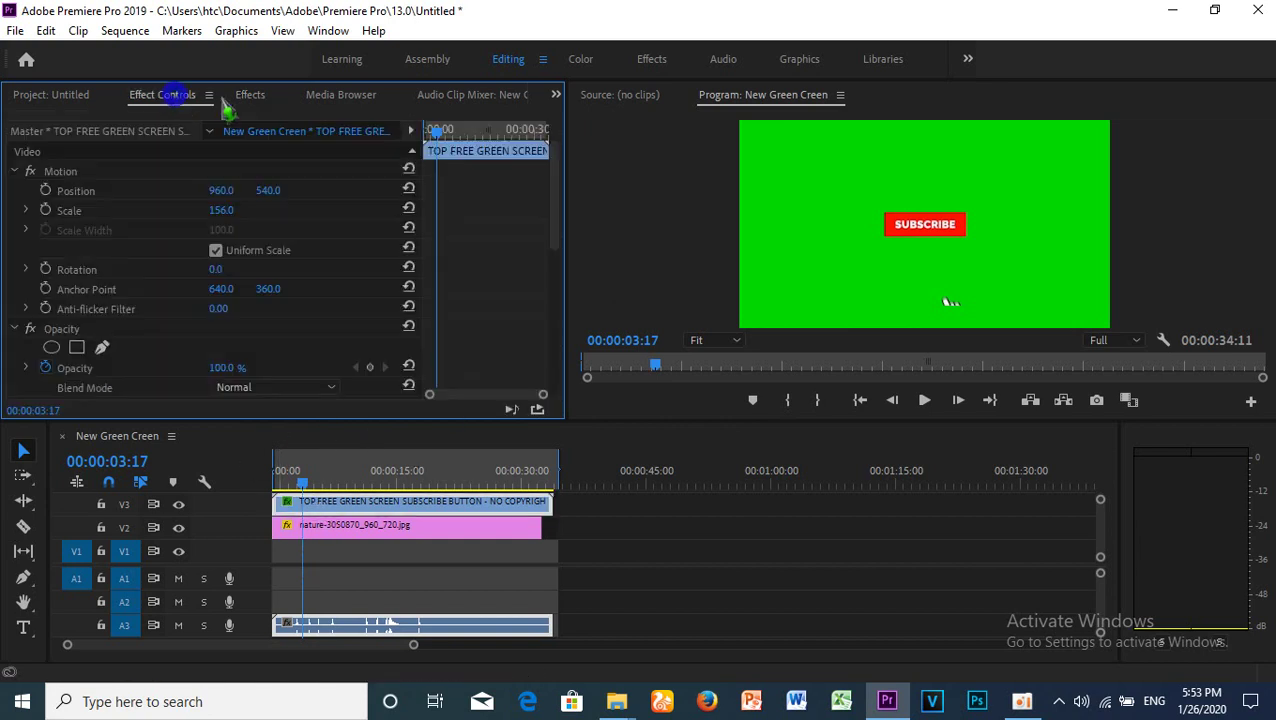
pyautogui.scroll(-2, 343, 248)
pyautogui.scroll(-5, 343, 248)
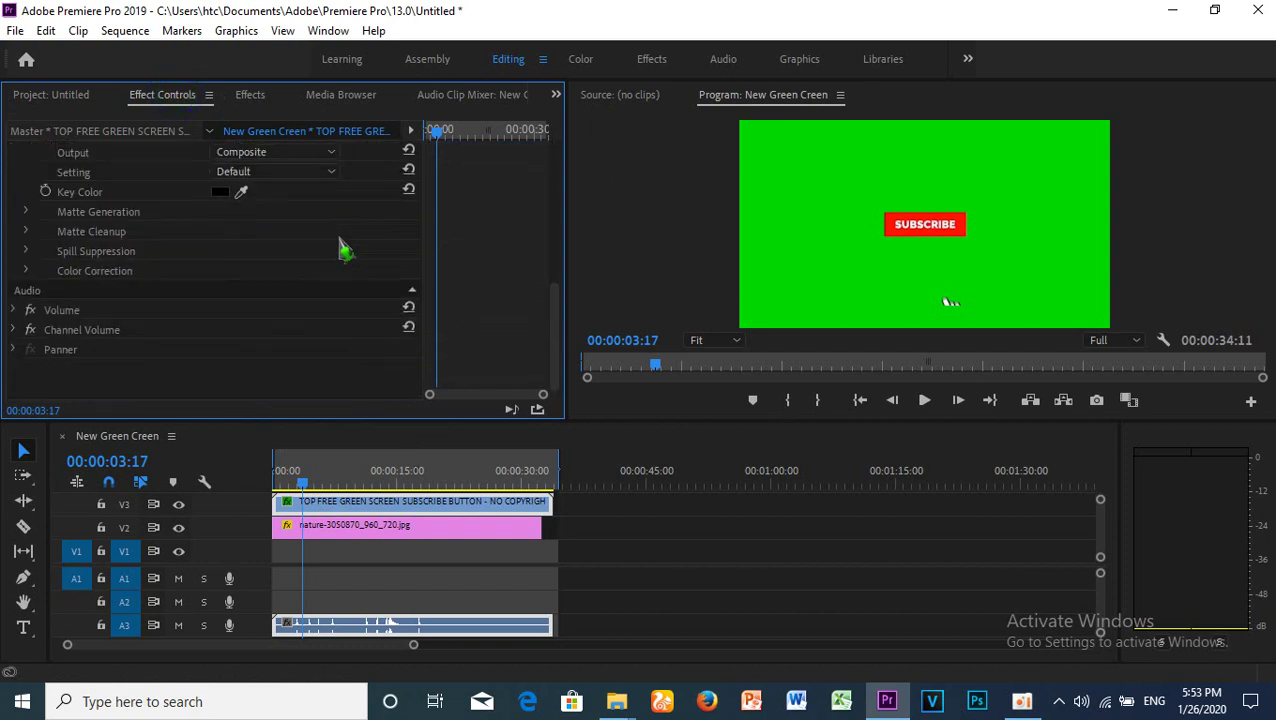
pyautogui.scroll(1, 343, 248)
pyautogui.scroll(1, 343, 248)
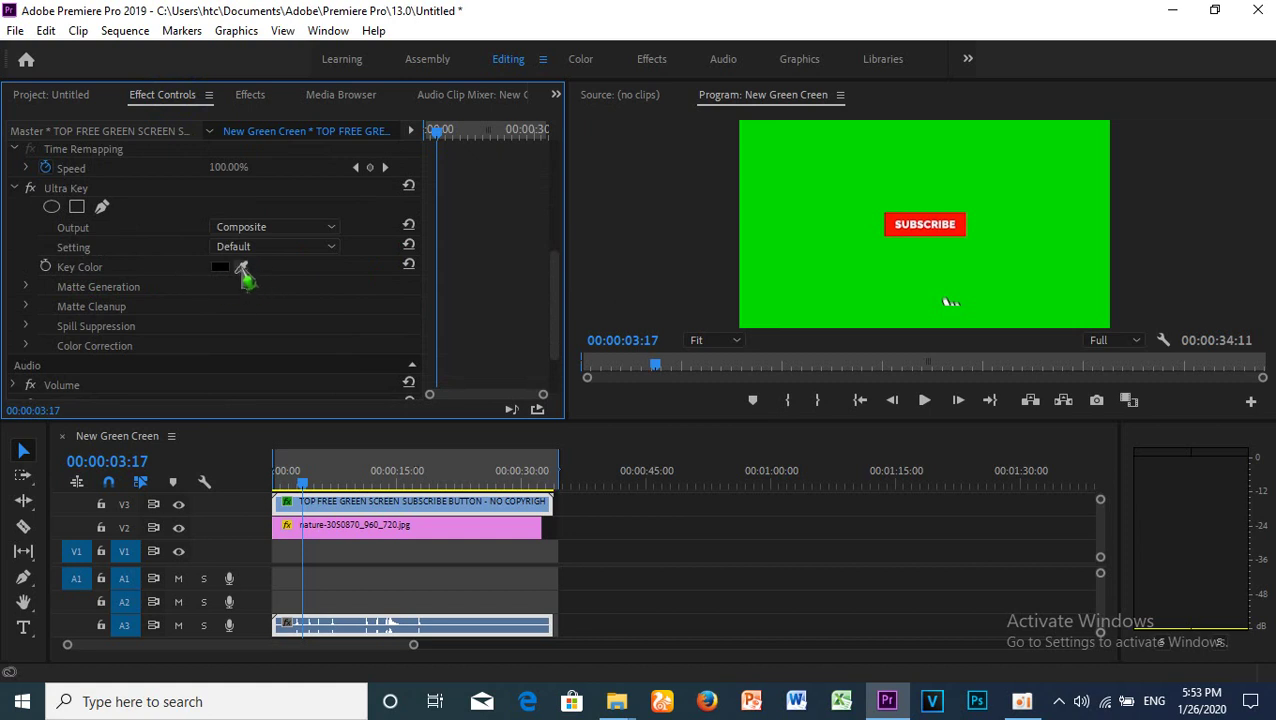
pyautogui.click(830, 178)
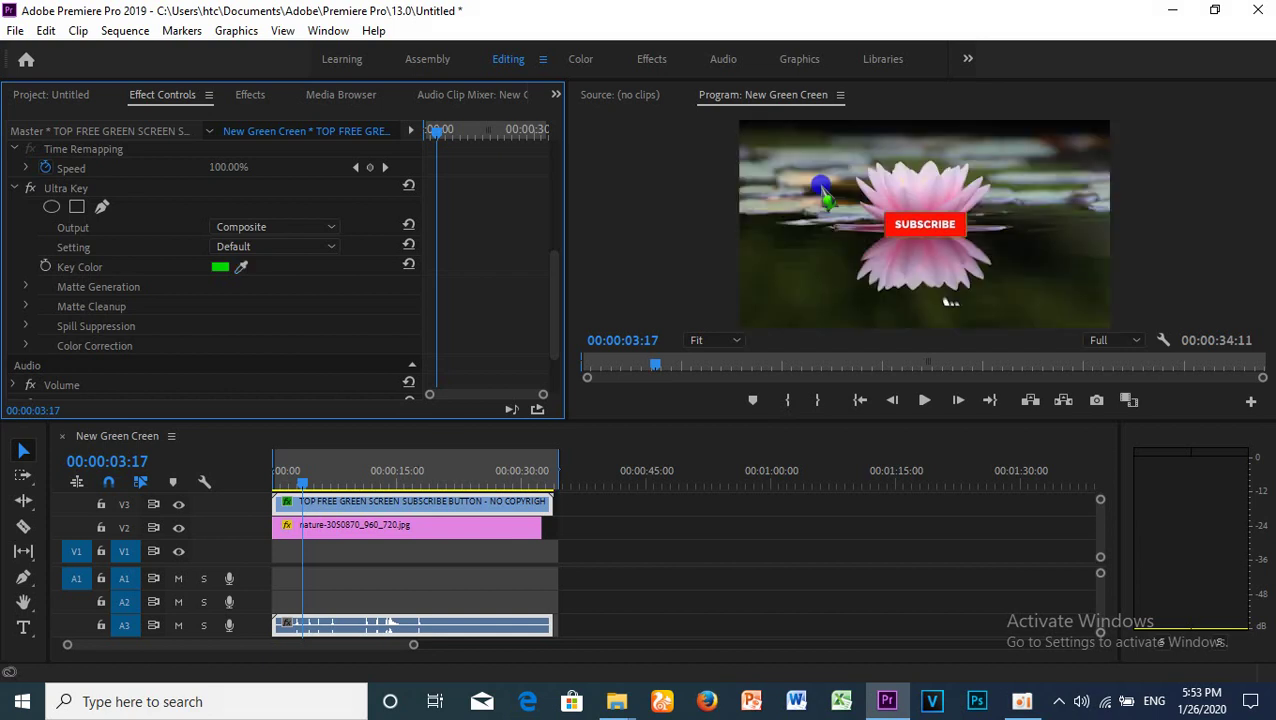
pyautogui.moveTo(304, 478); pyautogui.dragTo(225, 483)
pyautogui.click(924, 400)
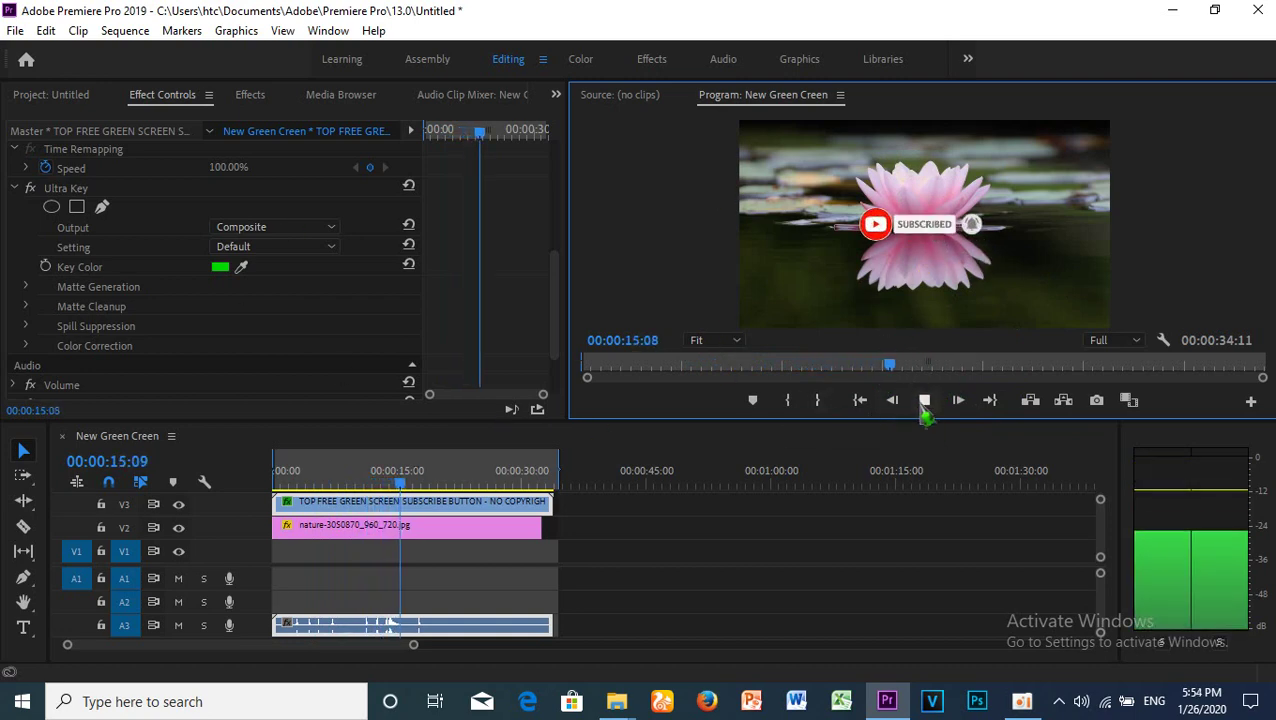
# Stop playback at 00:00:15:21 and switch to the screen recorder.
pyautogui.click(924, 400)
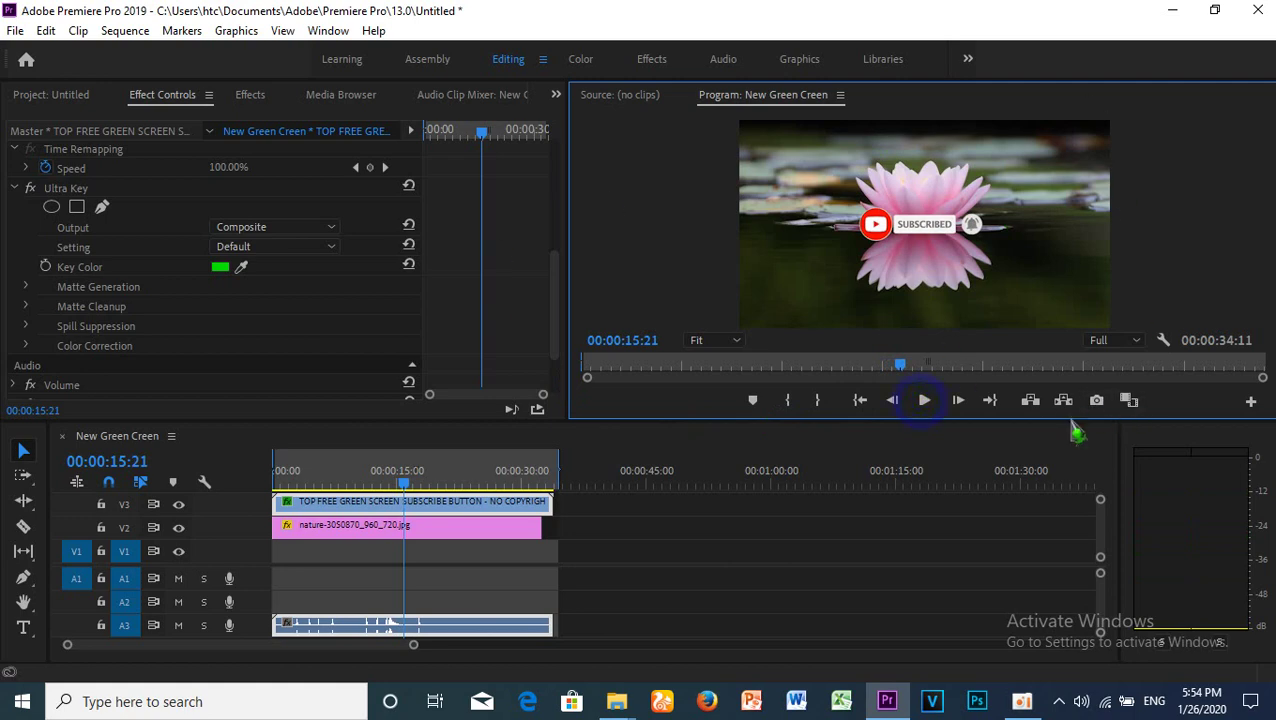
pyautogui.click(1022, 701)
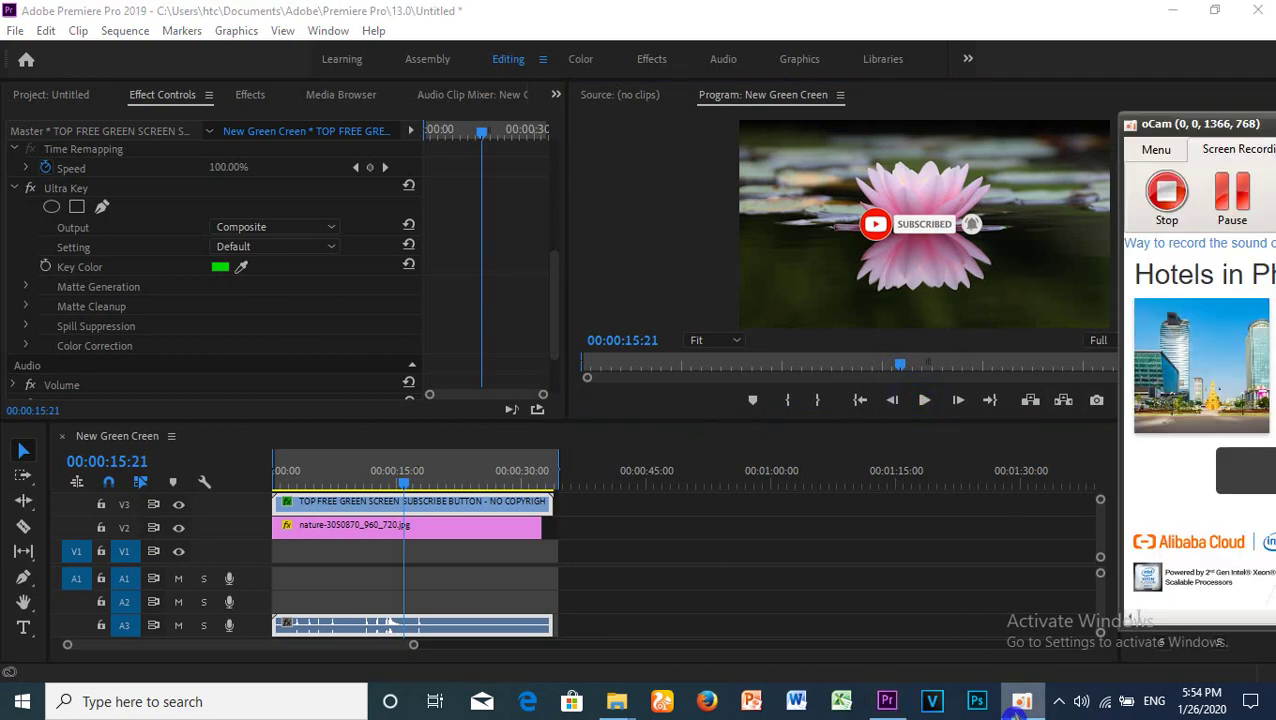